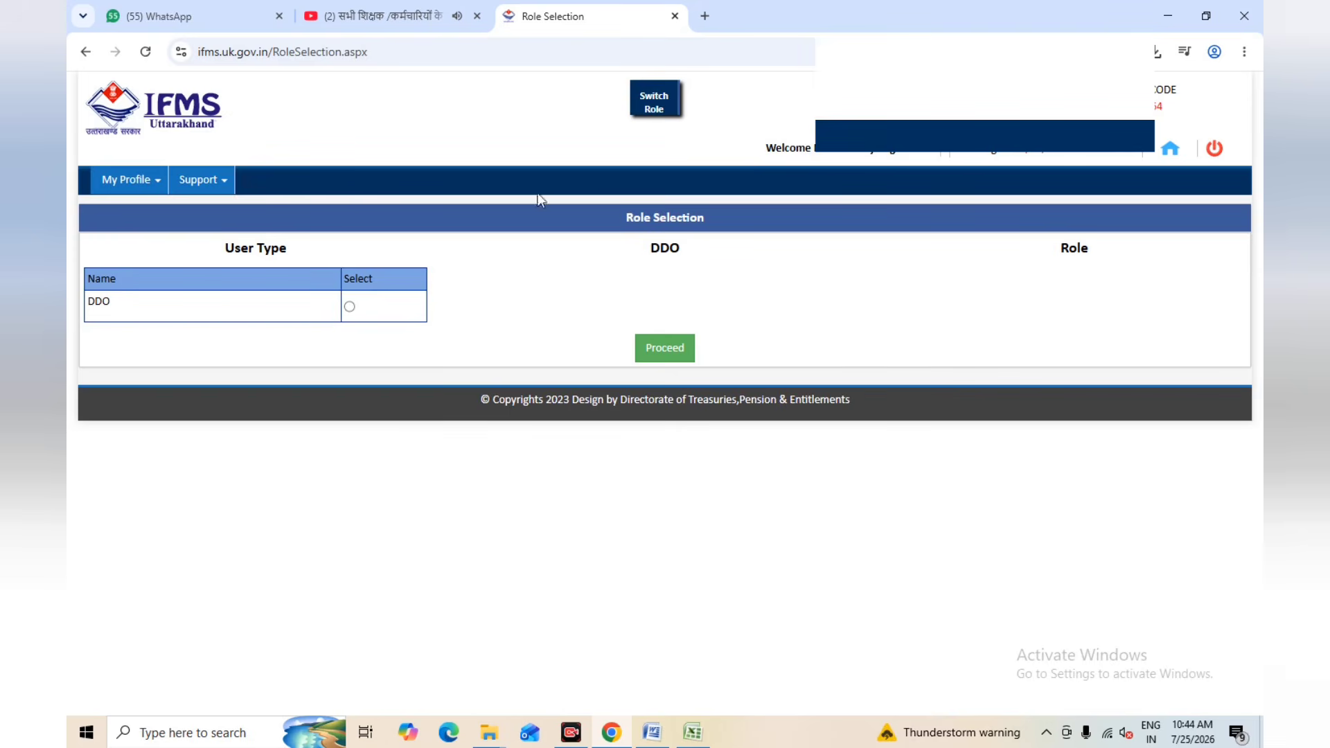
Enter the portal with user type DDO and the Operator role
{"action": "left_click", "coordinate": [350, 307]}
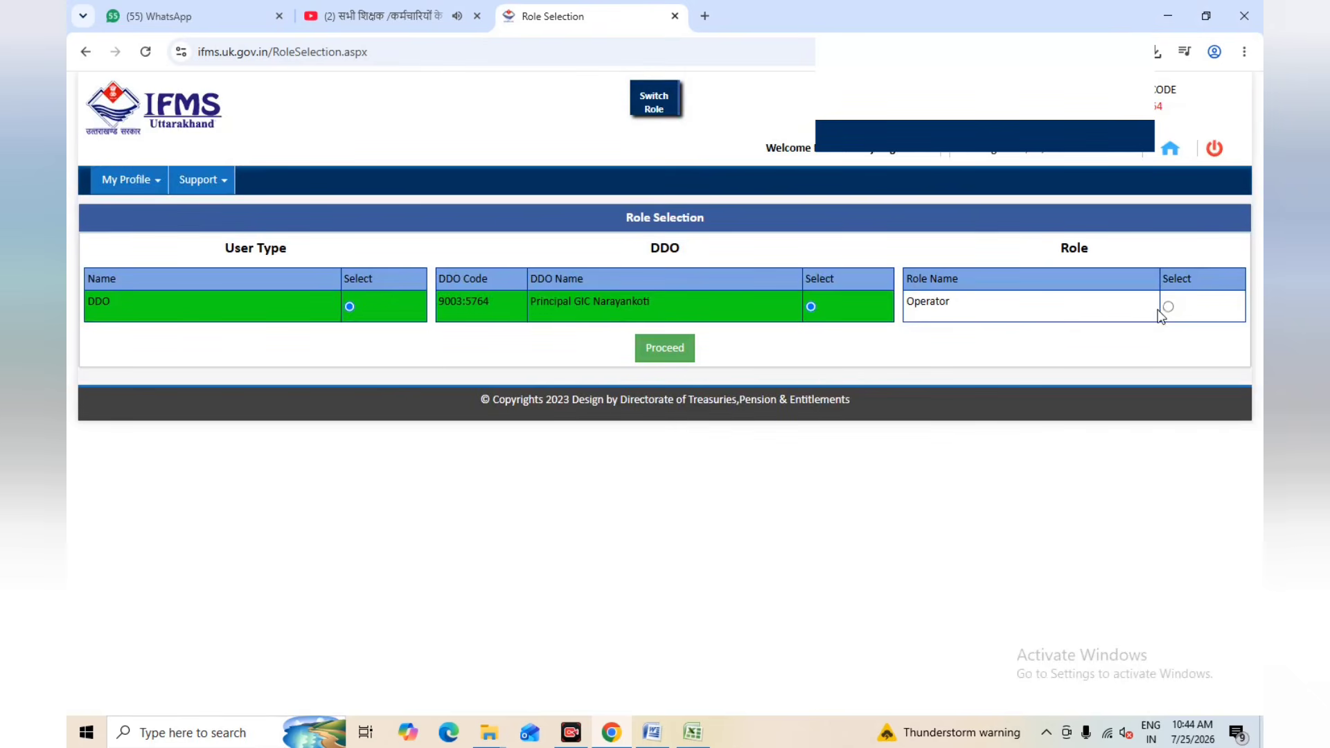
{"action": "left_click", "coordinate": [1168, 307]}
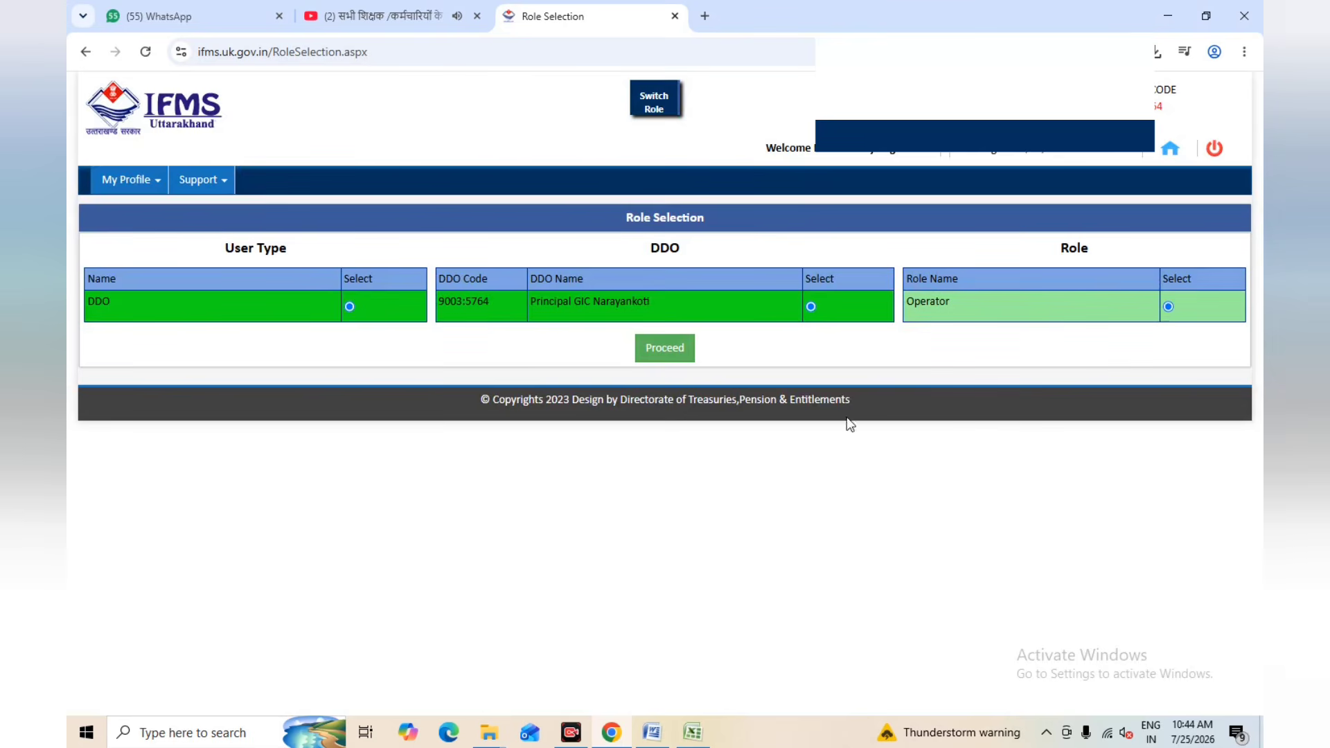
{"action": "left_click", "coordinate": [682, 354]}
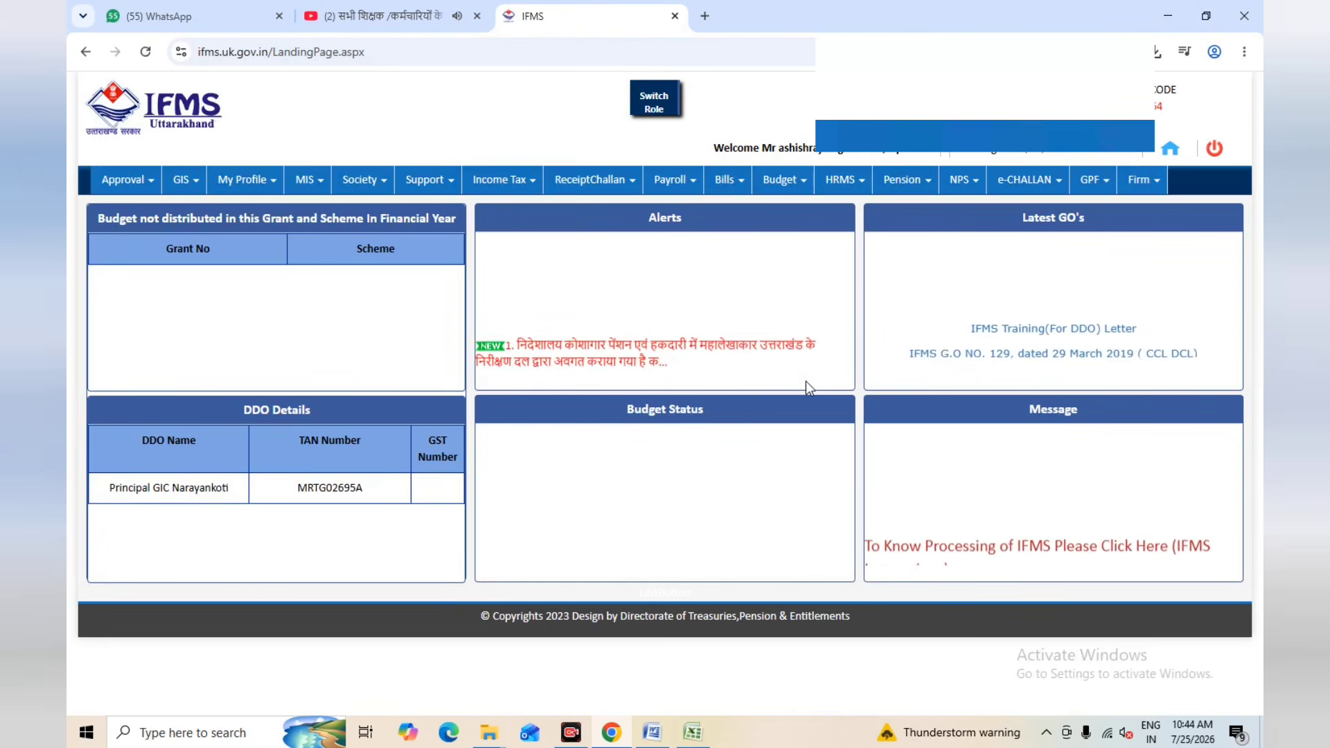
Open the Party Master entry form for bills
{"action": "left_click", "coordinate": [744, 184]}
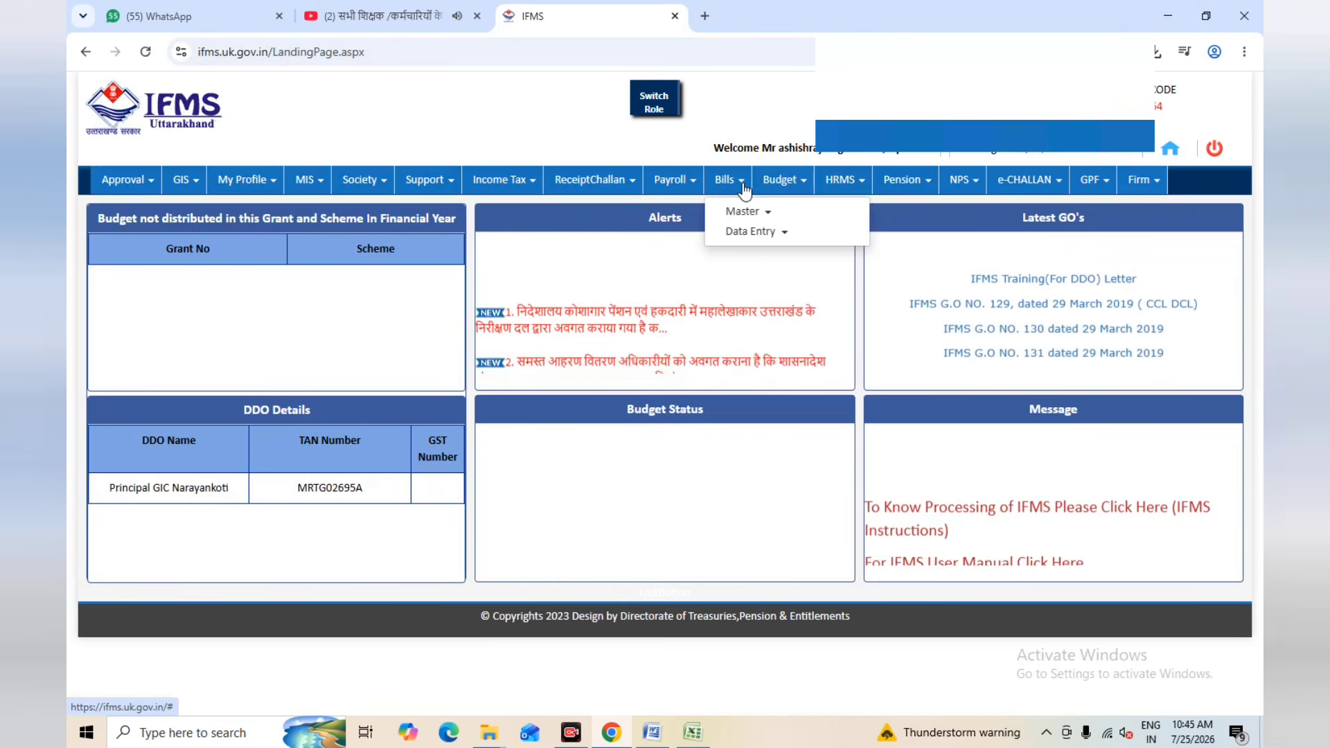
{"action": "mouse_move", "coordinate": [747, 216]}
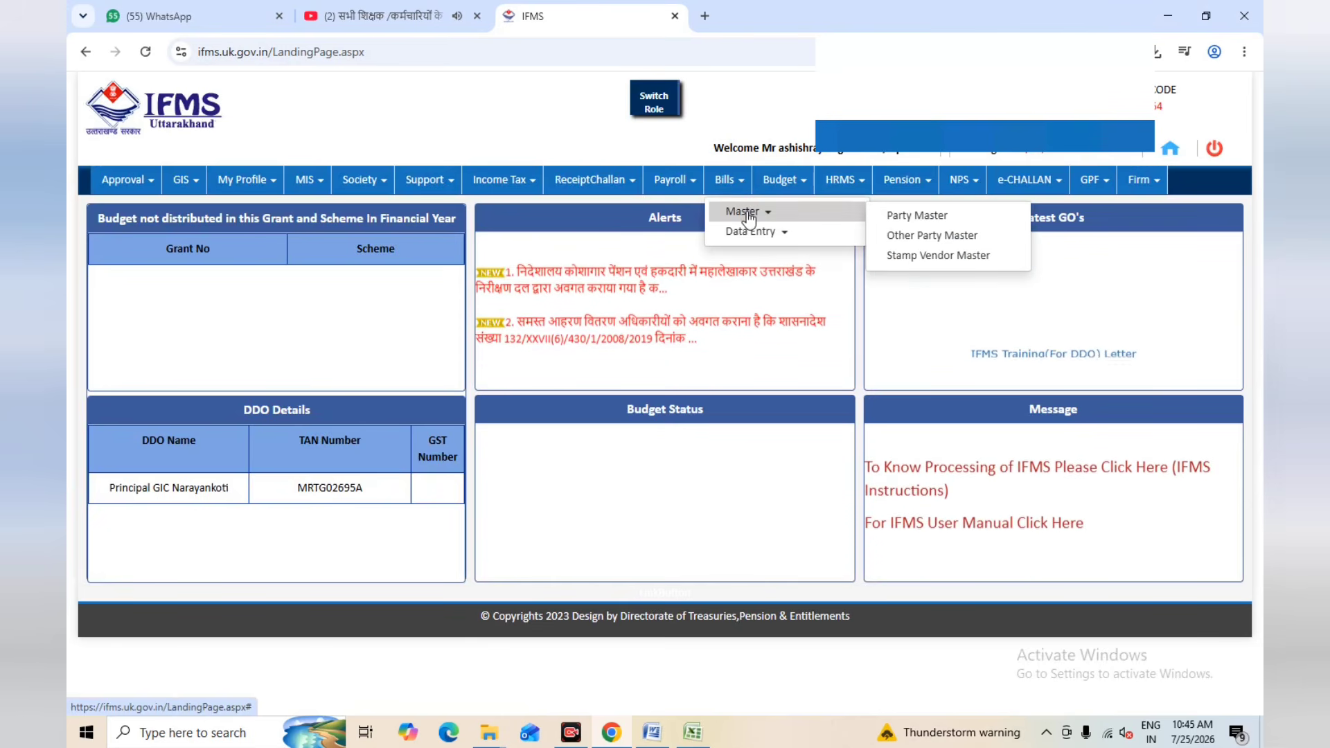
{"action": "left_click", "coordinate": [897, 216]}
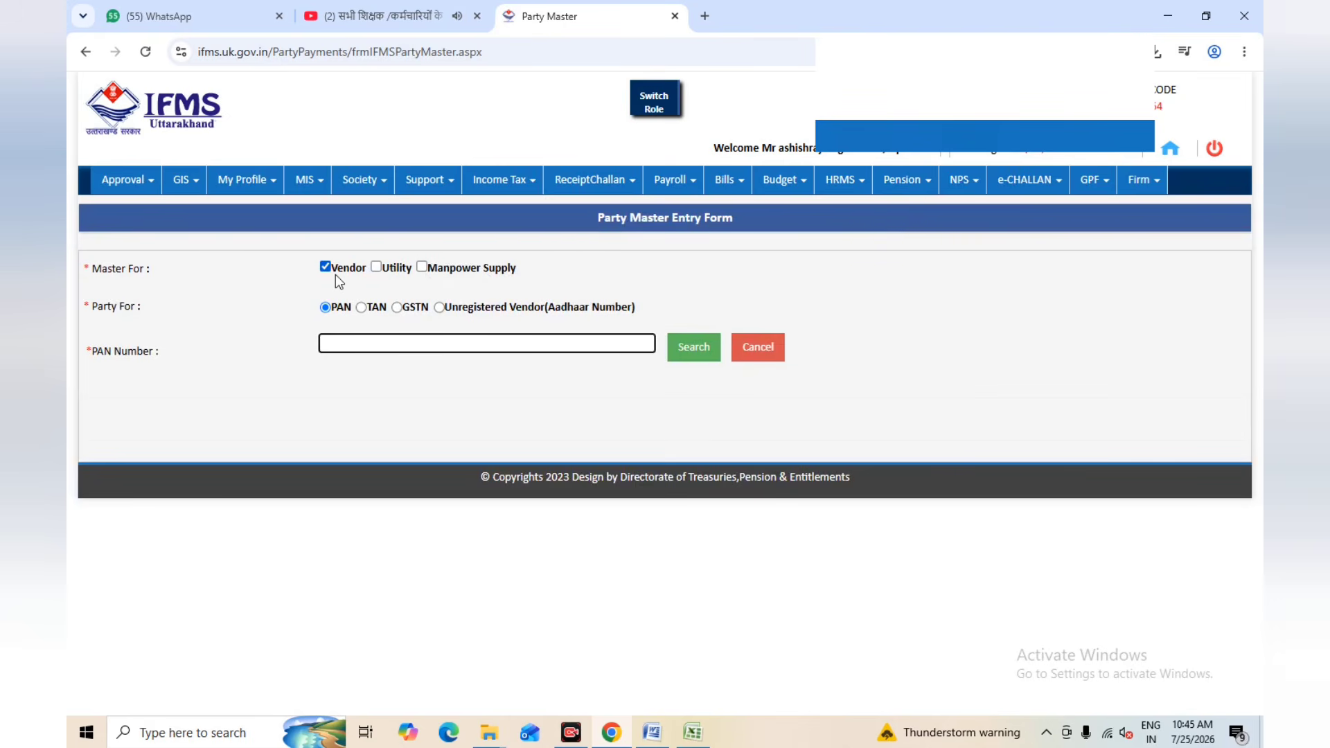
Look up the vendor by GSTN using its GST number and update its party details
{"action": "left_click", "coordinate": [396, 307]}
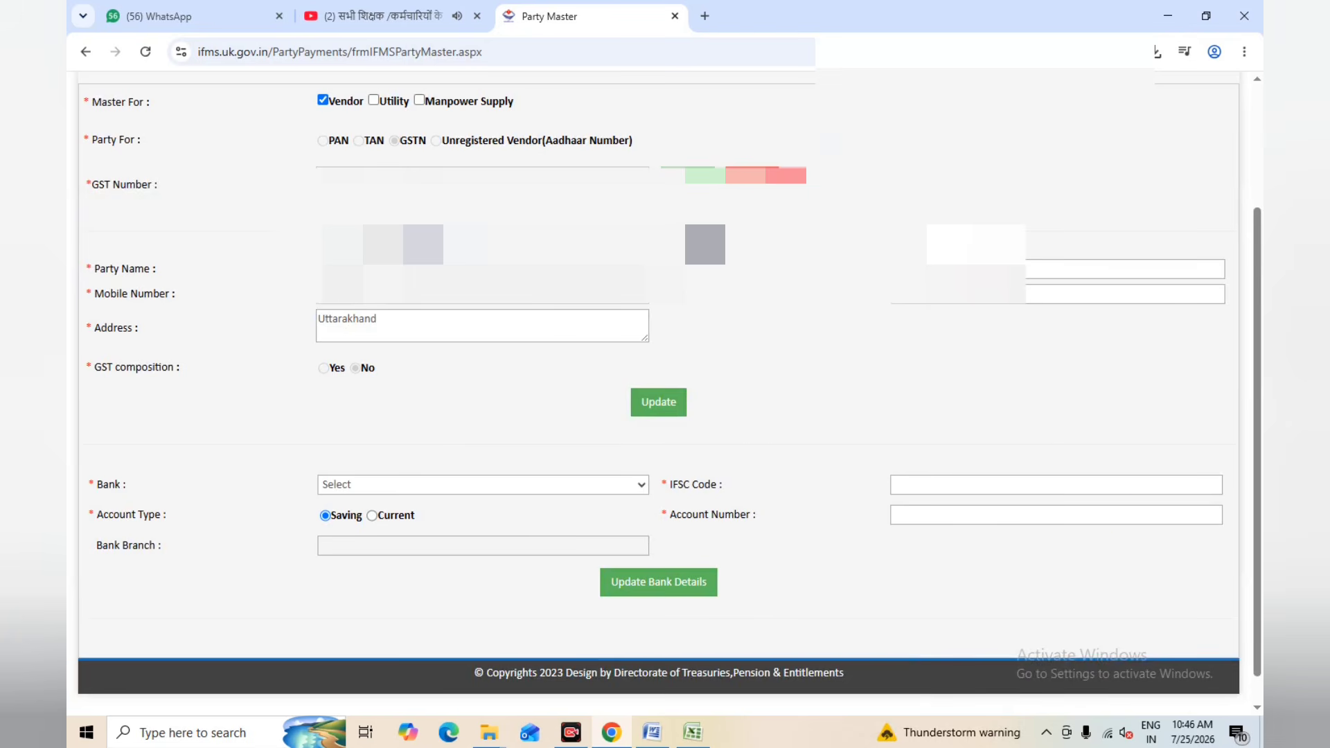
{"action": "left_click", "coordinate": [676, 409]}
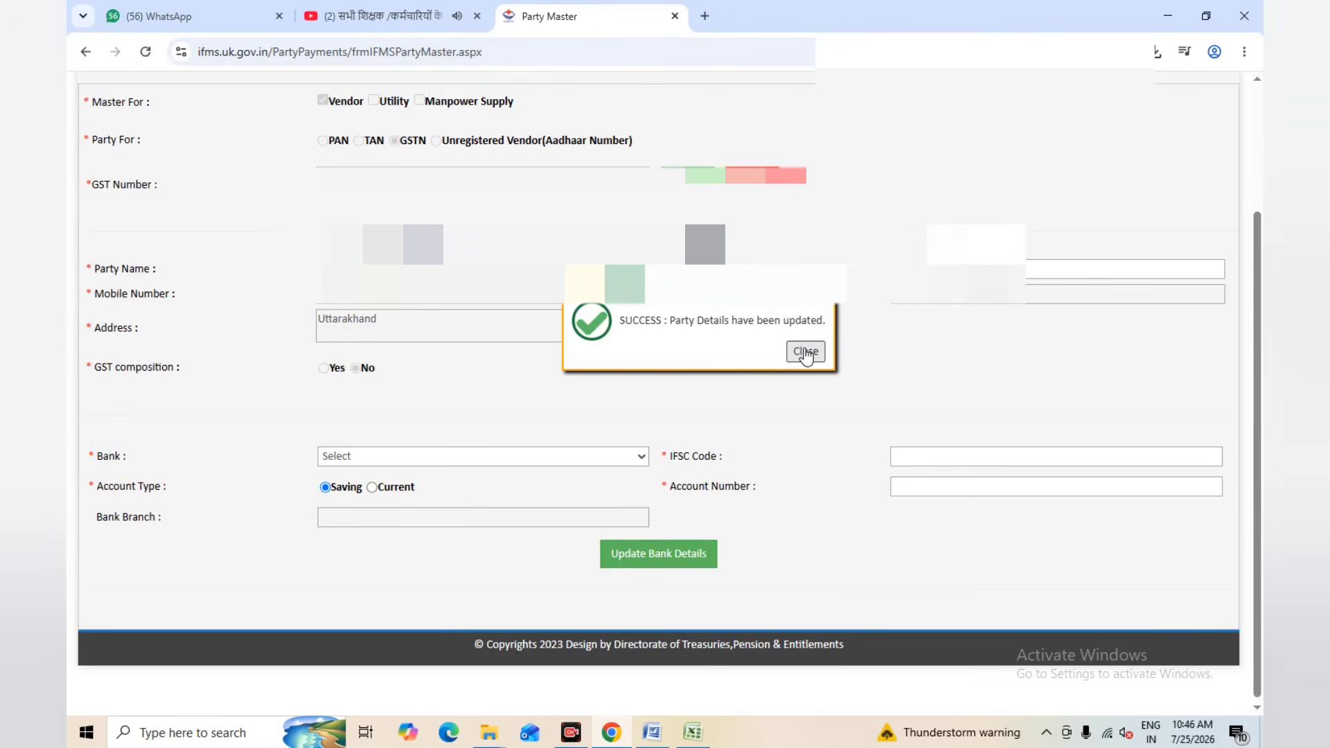
{"action": "left_click", "coordinate": [805, 352]}
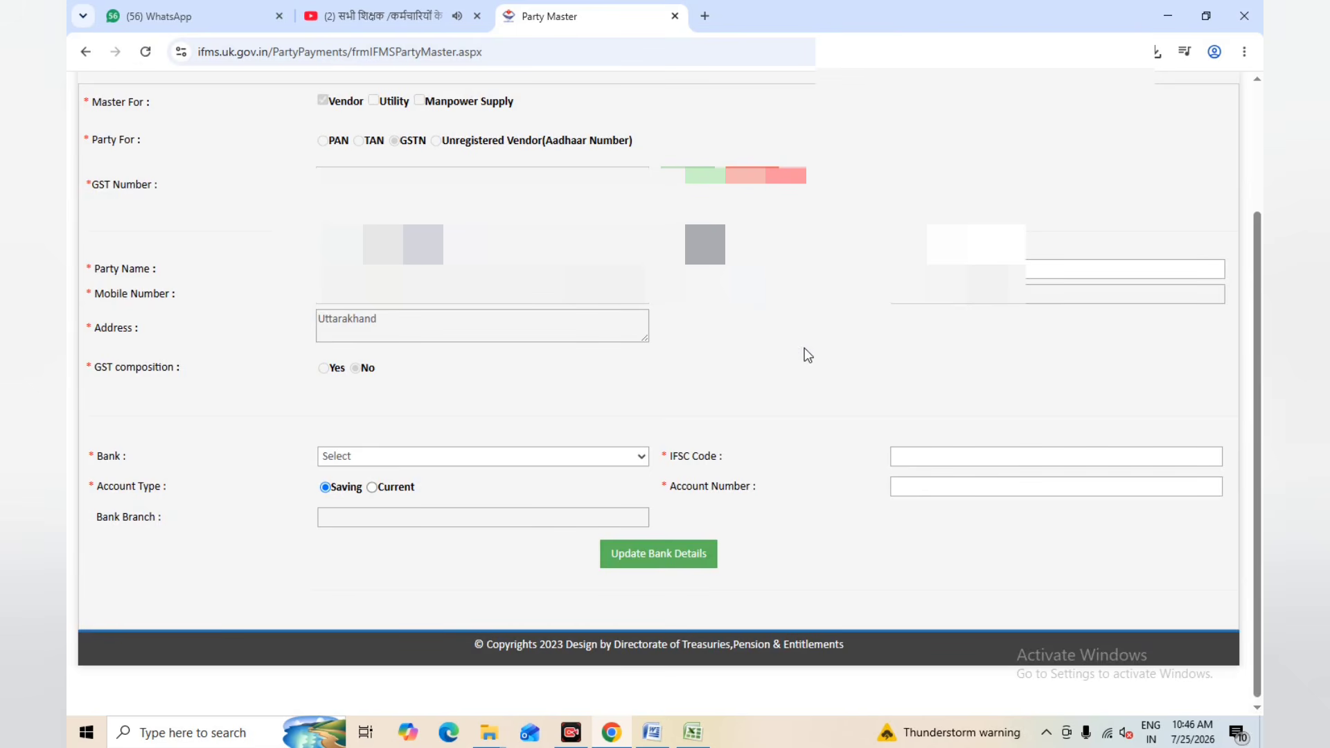
Add the vendor's Union Bank of India account with its IFSC code and account number, and update the bank details
{"action": "left_click", "coordinate": [643, 457]}
{"action": "scroll", "coordinate": [630, 422], "scroll_direction": "down", "scroll_amount": 5}
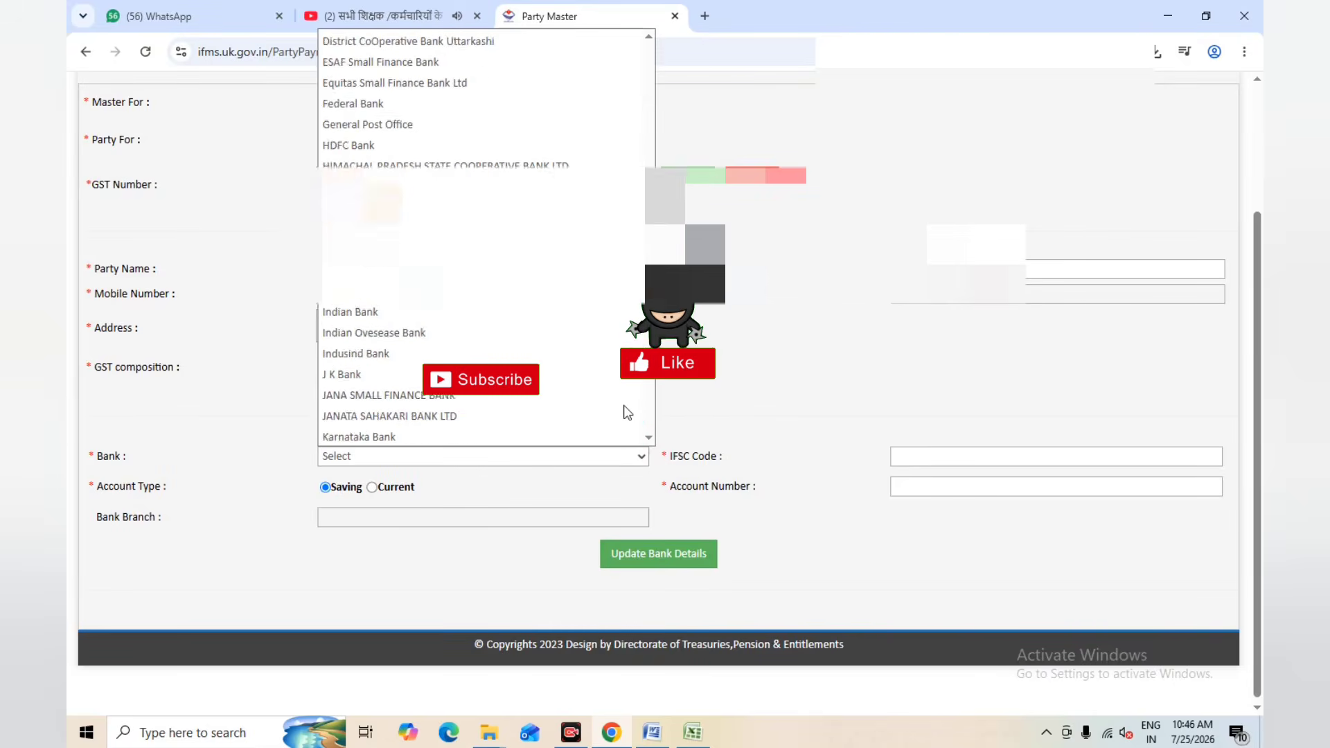
{"action": "scroll", "coordinate": [627, 412], "scroll_direction": "down", "scroll_amount": 10}
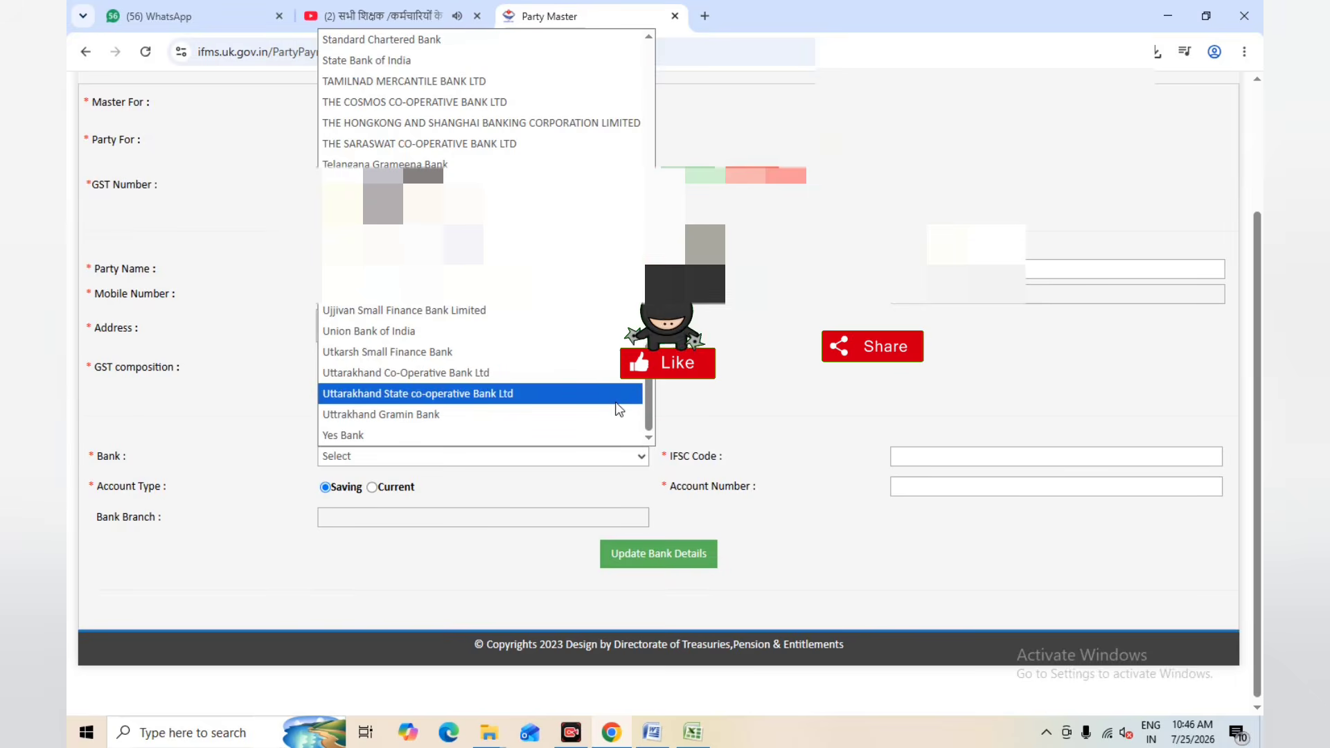
{"action": "left_click", "coordinate": [545, 334]}
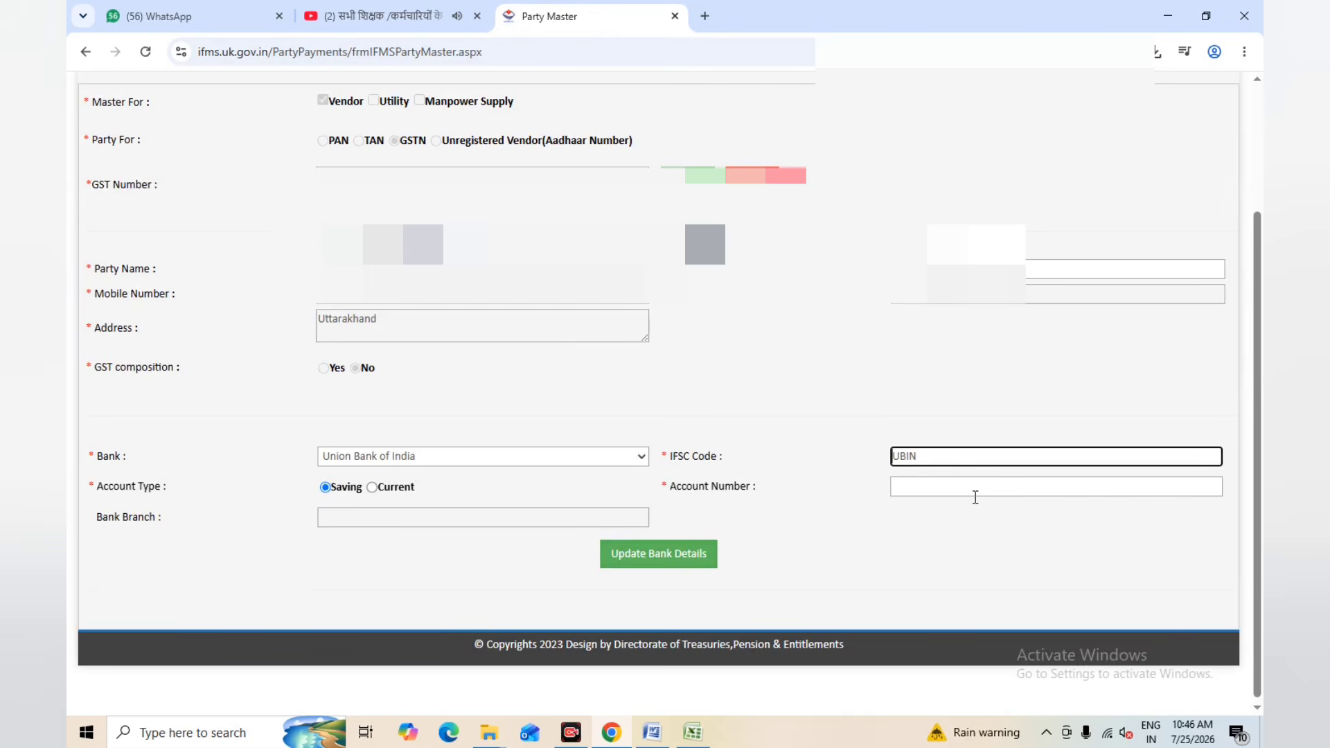
{"action": "left_click", "coordinate": [686, 564]}
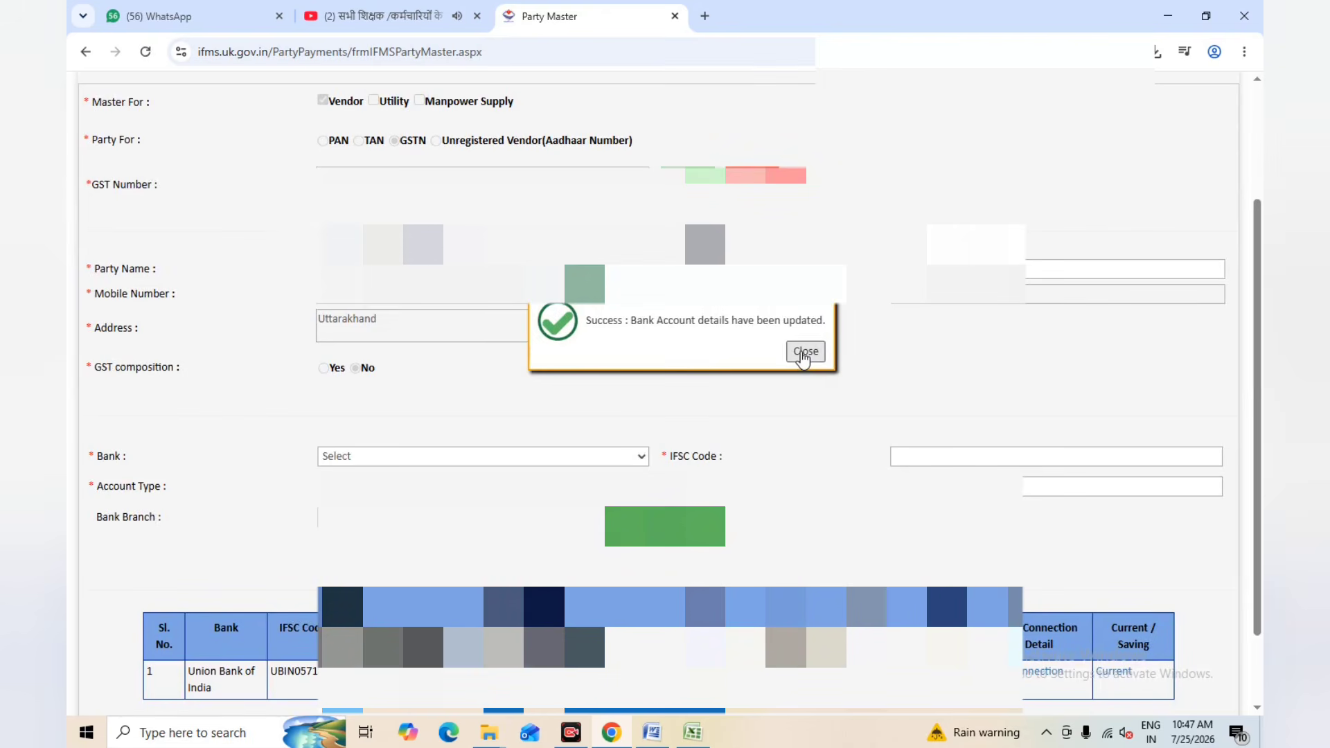
{"action": "left_click", "coordinate": [804, 352]}
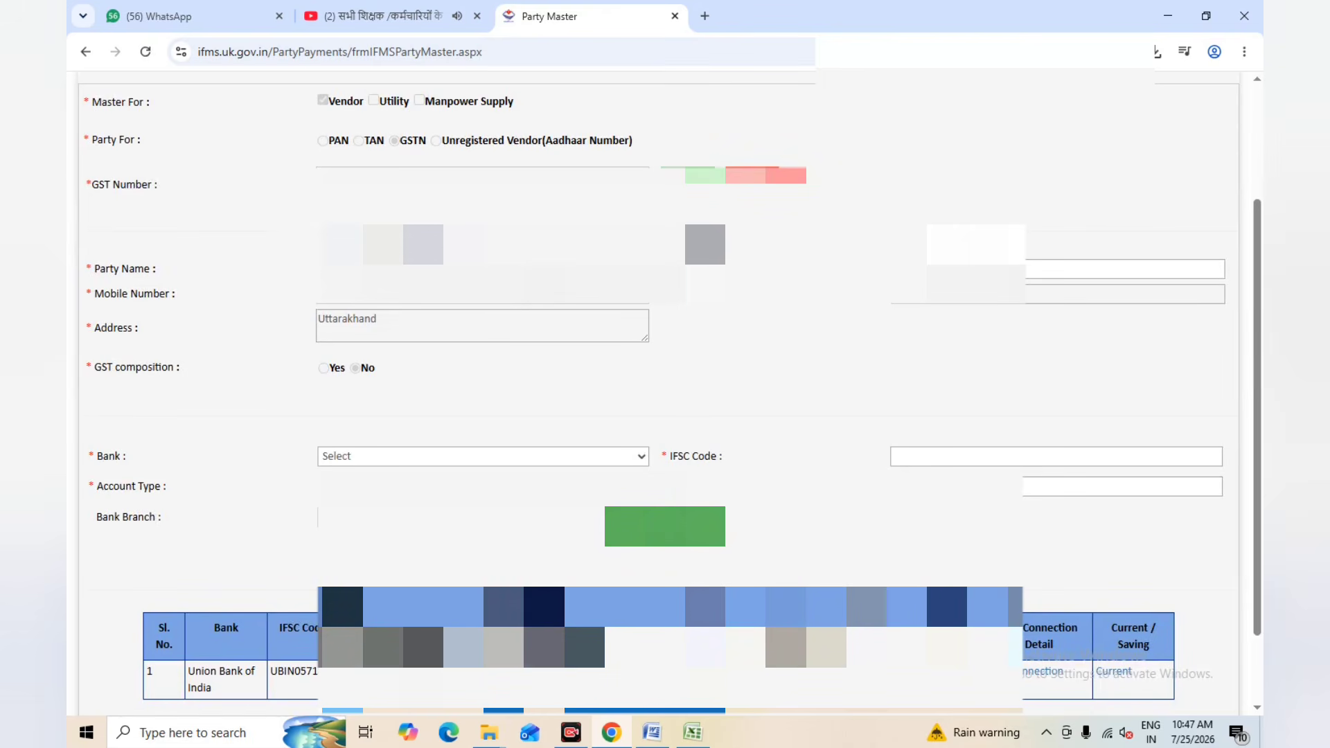
Switch role and proceed again as DDO with the Operator role
{"action": "scroll", "coordinate": [658, 393], "scroll_direction": "up", "scroll_amount": 3}
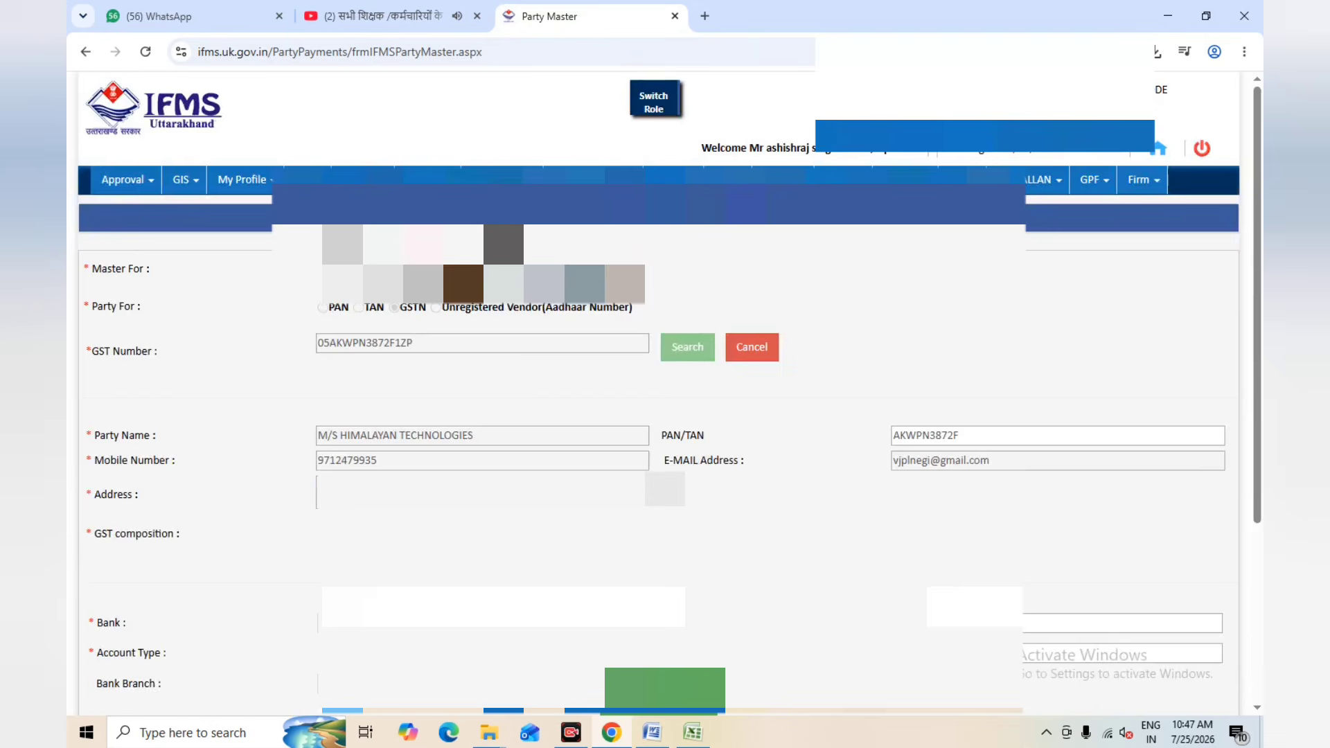
{"action": "left_click", "coordinate": [657, 109]}
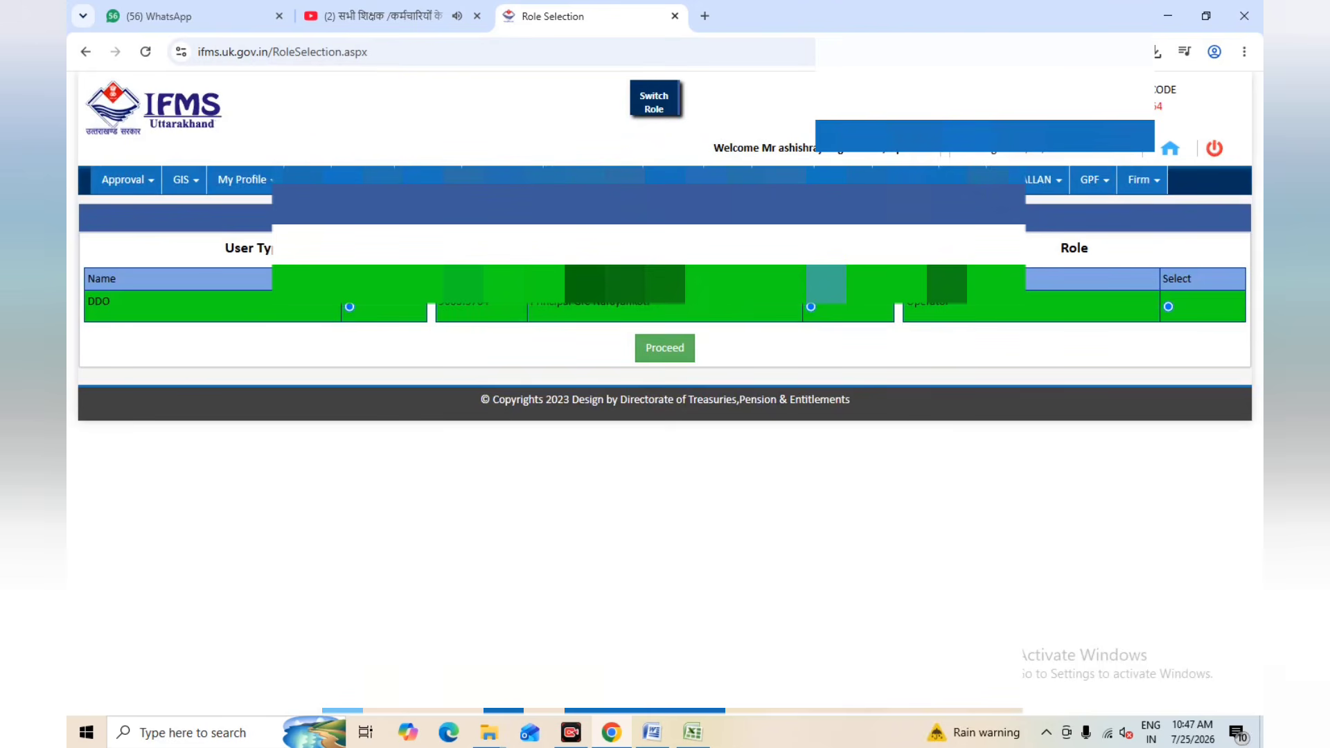
{"action": "left_click", "coordinate": [664, 354]}
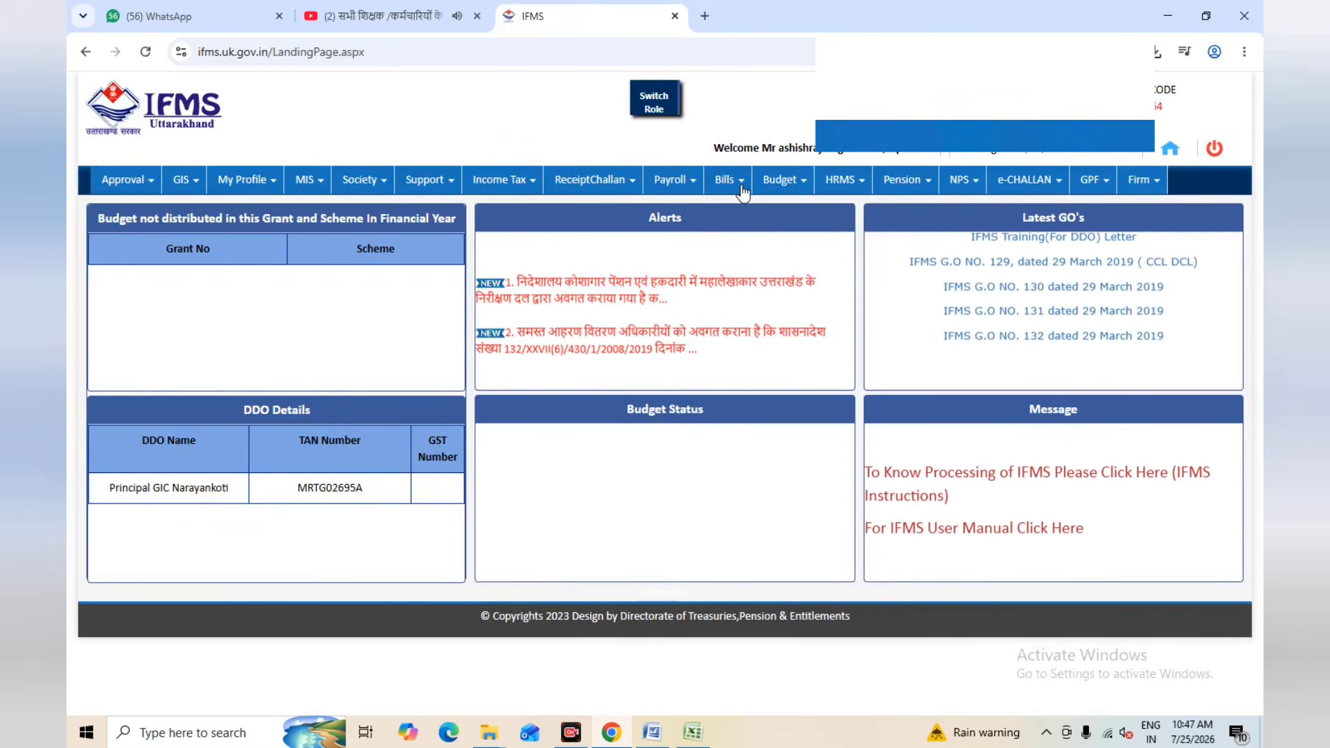
Open the Party Payment data entry form for bills
{"action": "left_click", "coordinate": [742, 190]}
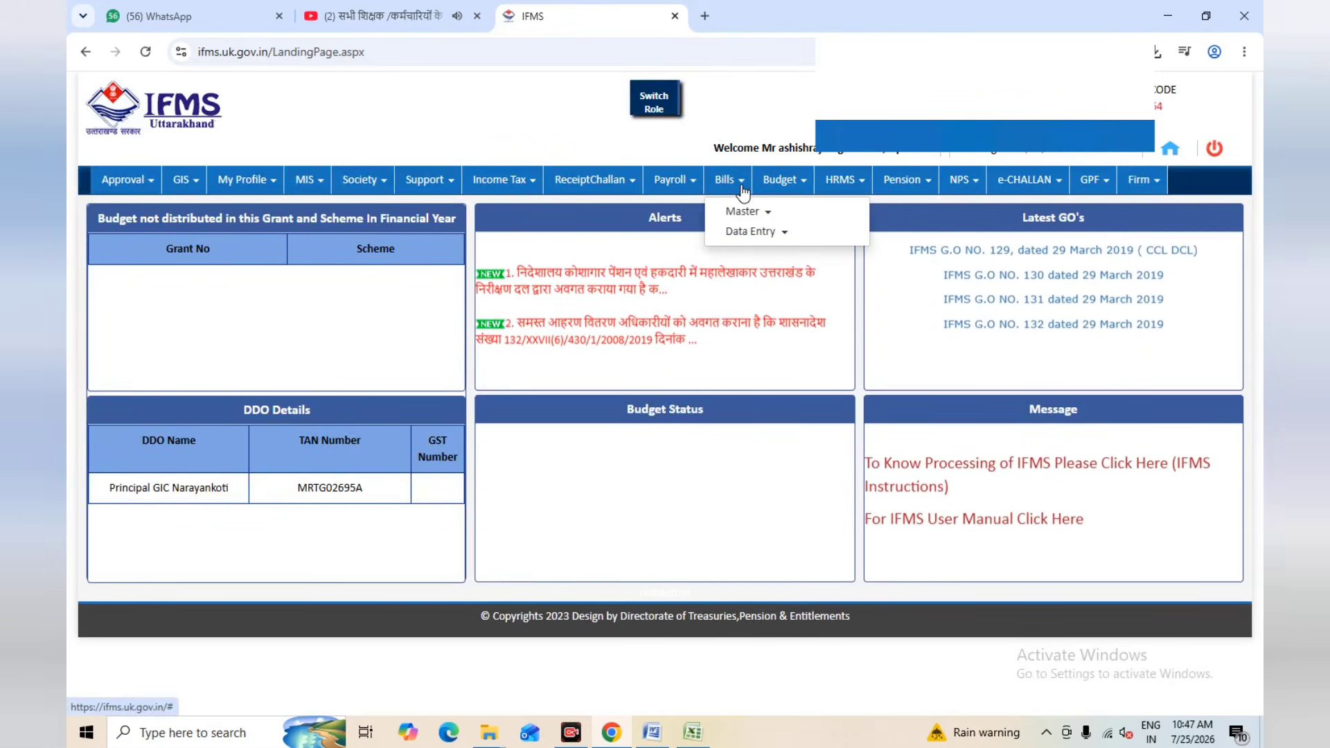
{"action": "left_click", "coordinate": [743, 212]}
{"action": "left_click", "coordinate": [743, 232]}
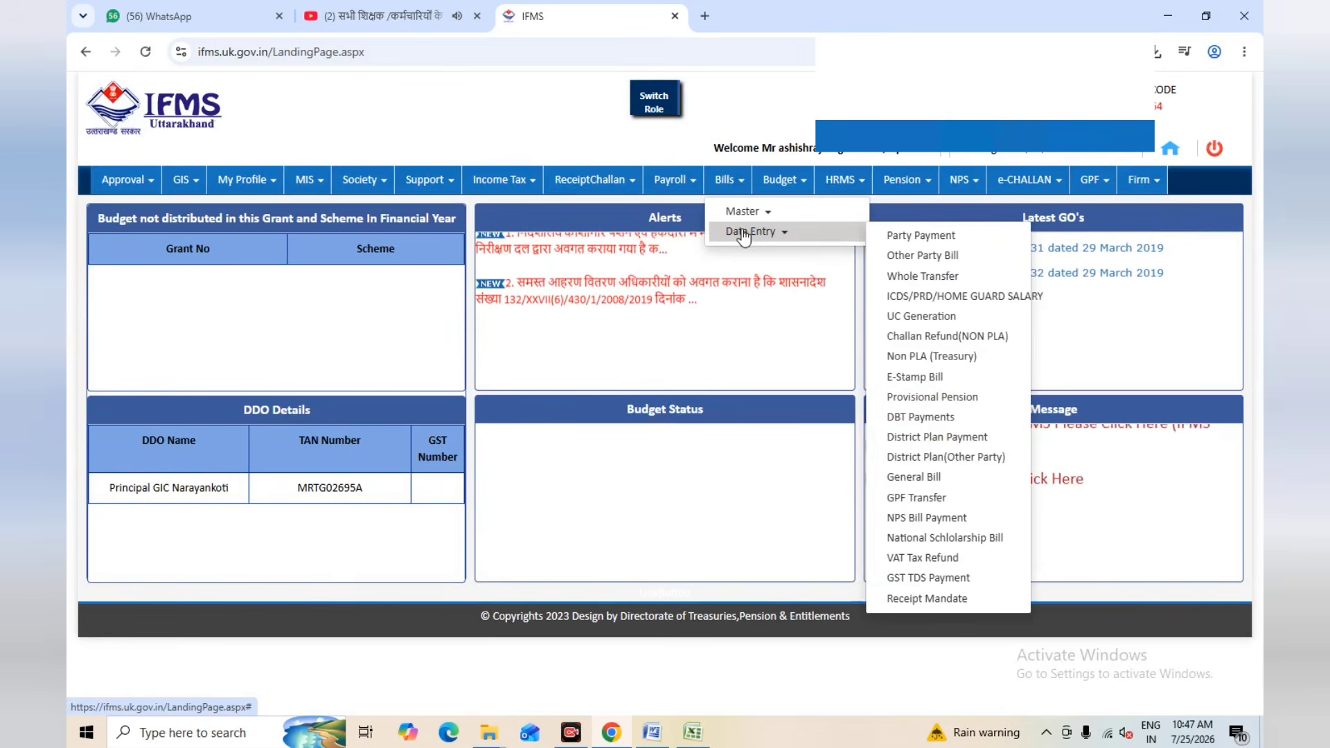
{"action": "left_click", "coordinate": [894, 239]}
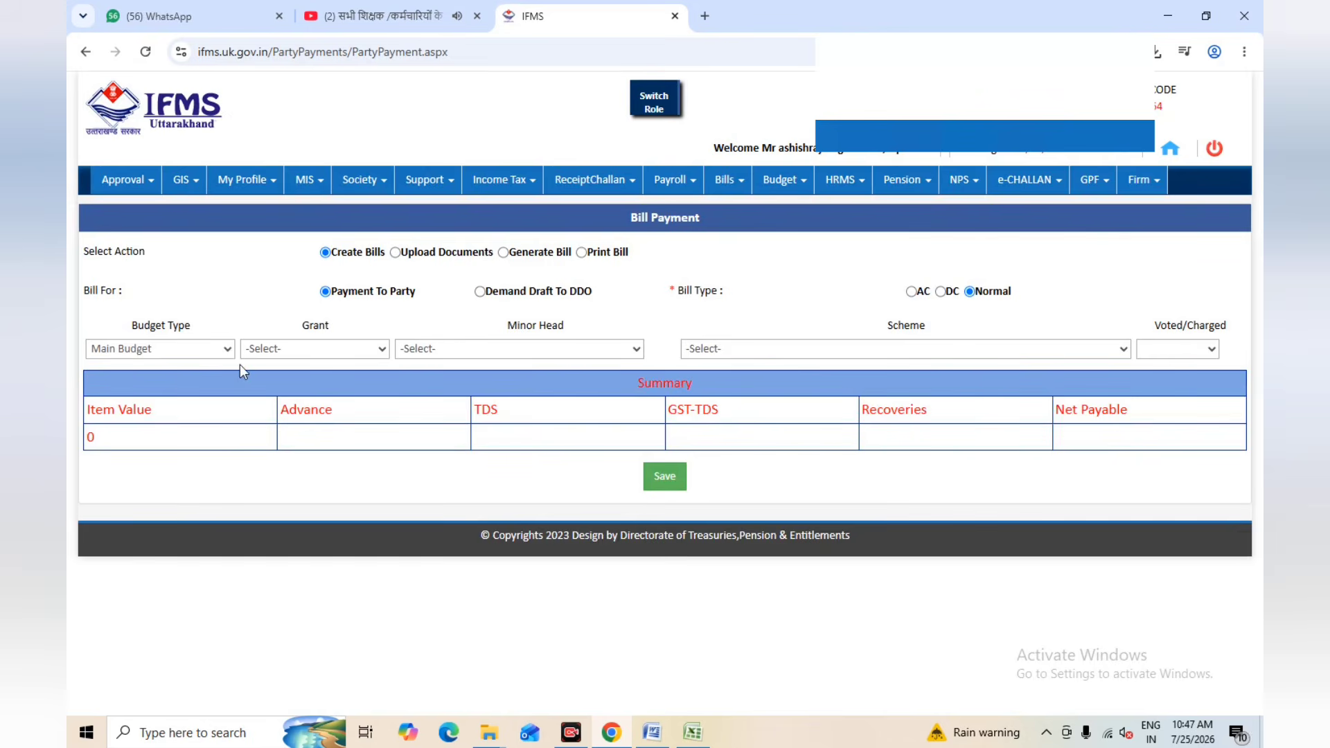
{"action": "left_click", "coordinate": [329, 350]}
{"action": "left_click", "coordinate": [312, 391]}
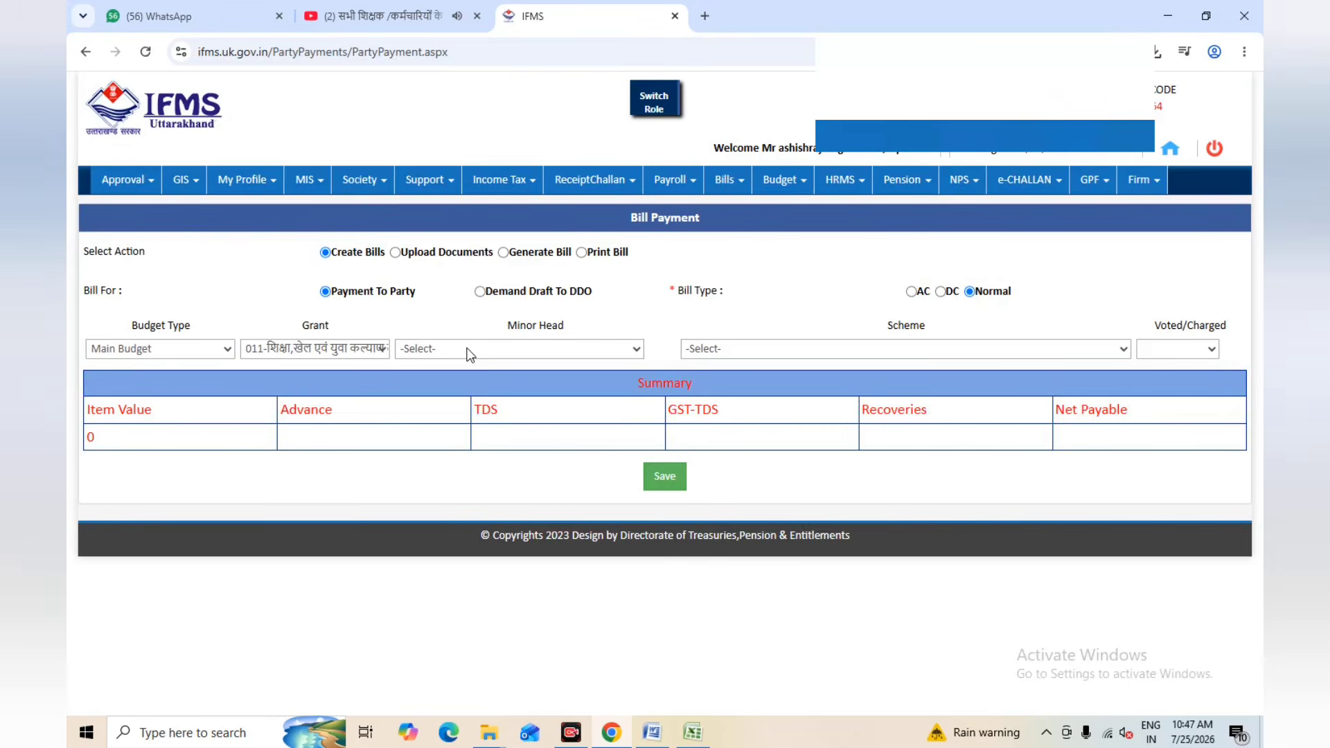
{"action": "left_click", "coordinate": [469, 351]}
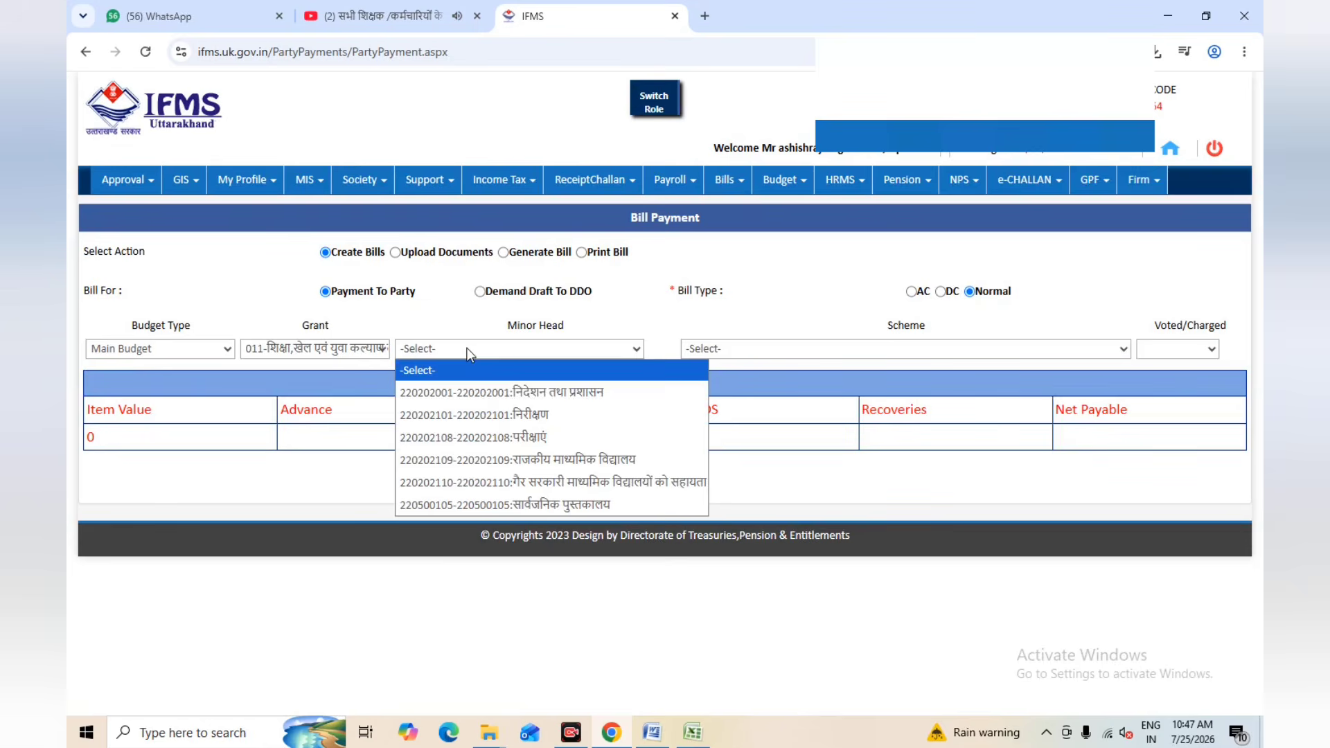
{"action": "left_click", "coordinate": [484, 459]}
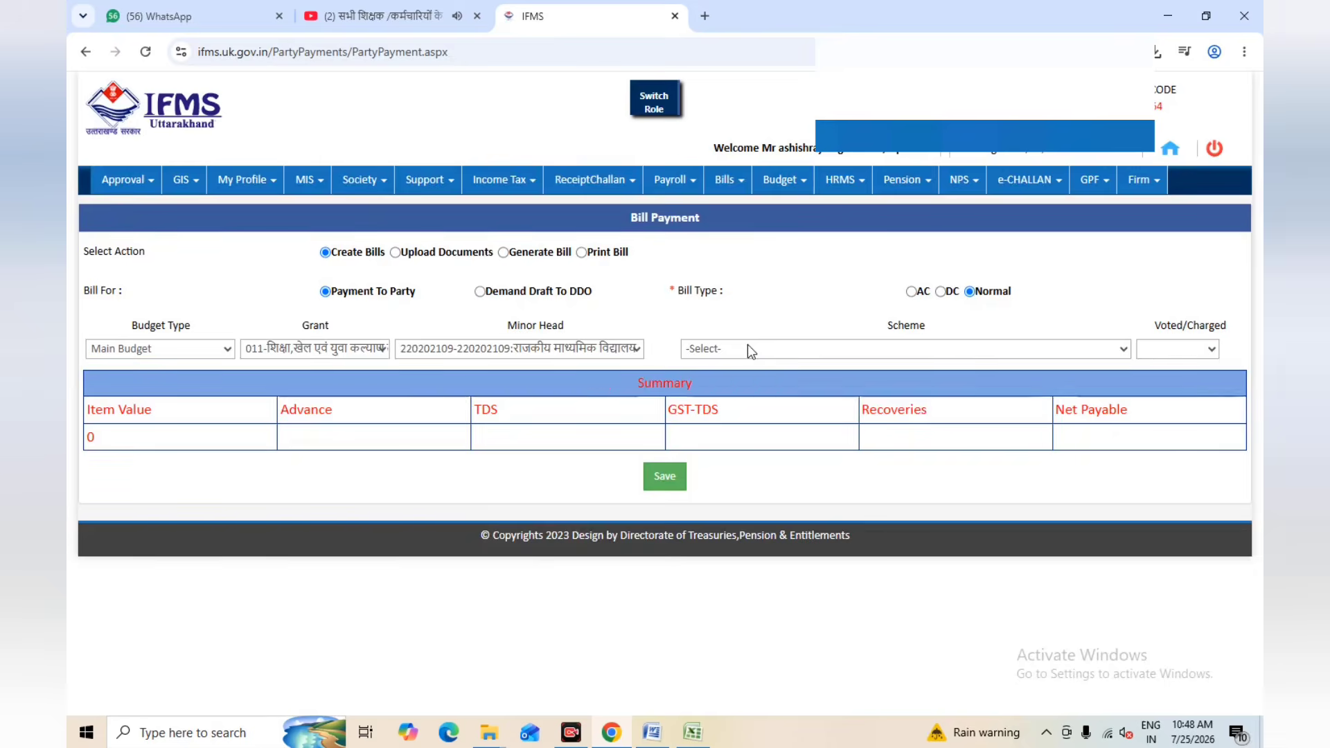
{"action": "left_click", "coordinate": [748, 345]}
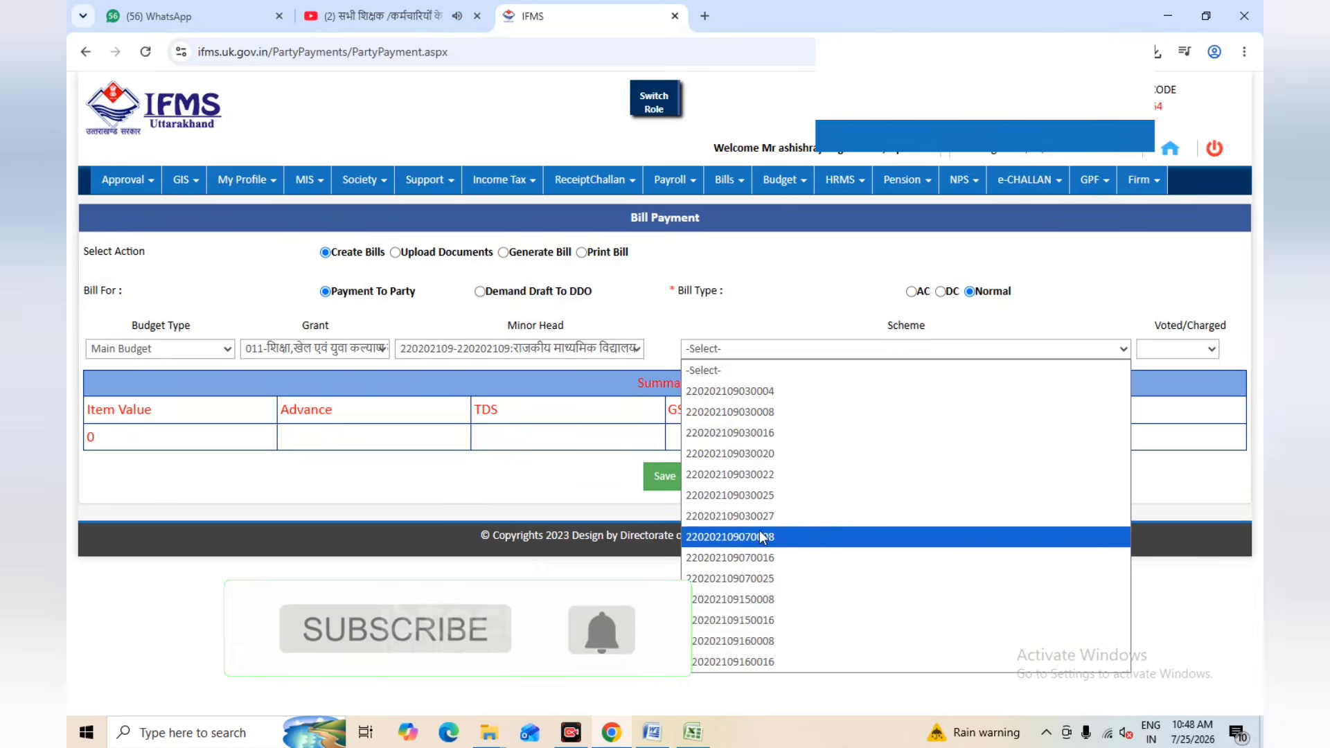
{"action": "left_click", "coordinate": [761, 476]}
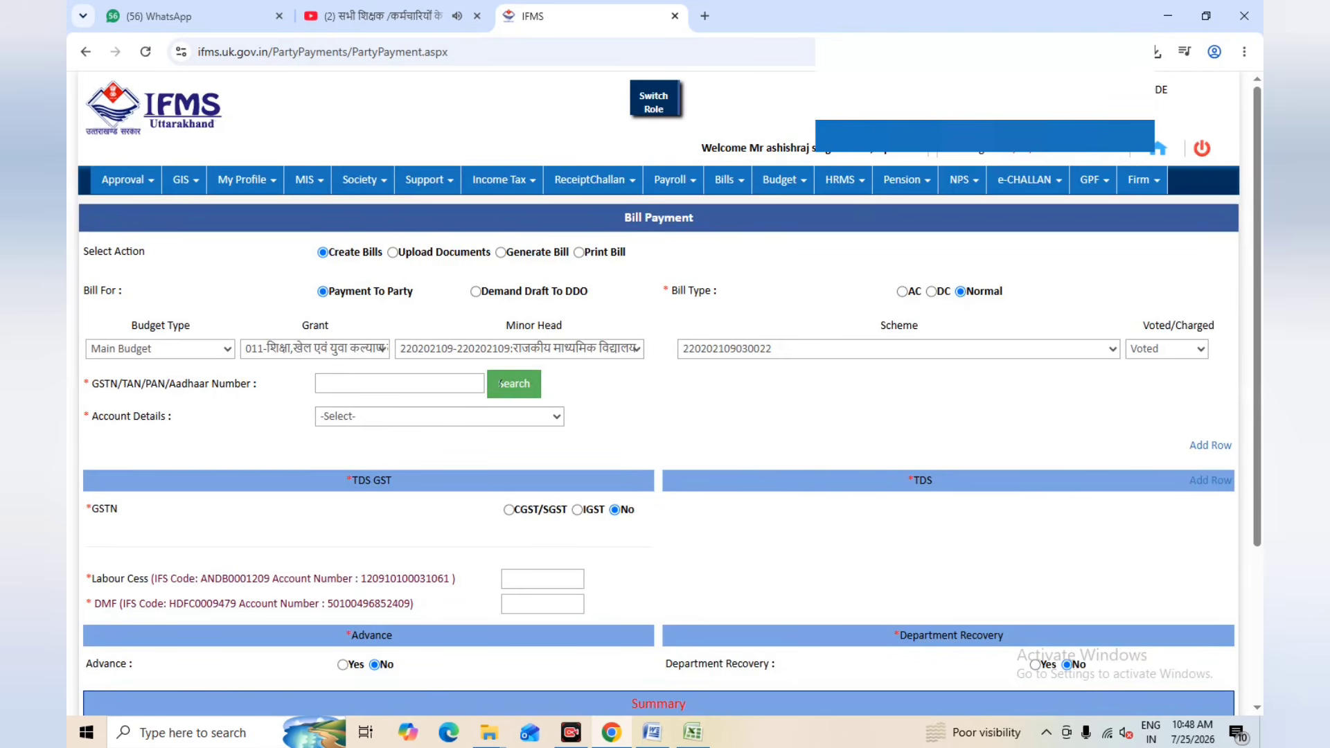
Look up the vendor by its GST number and enter invoice number 500 dated 25-Jul-2026
{"action": "left_click", "coordinate": [521, 392]}
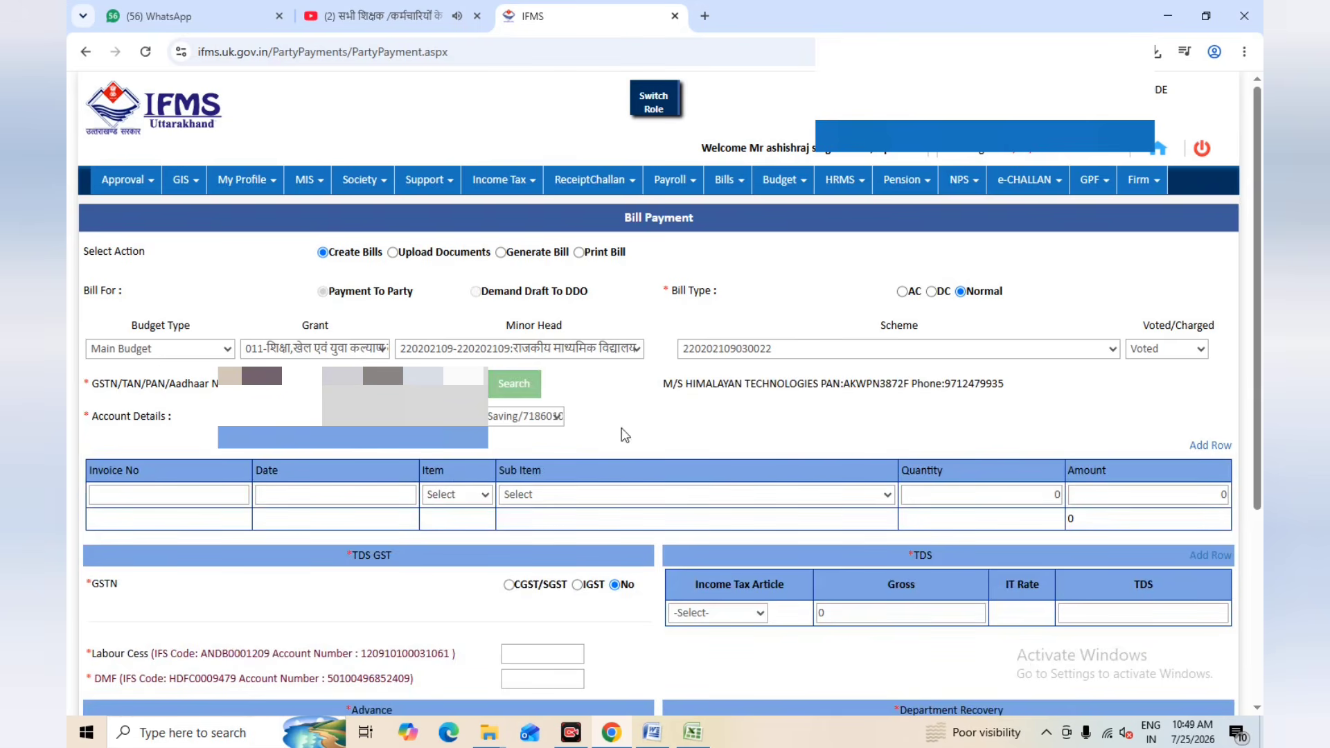
{"action": "left_click", "coordinate": [199, 492]}
{"action": "type", "text": "500"}
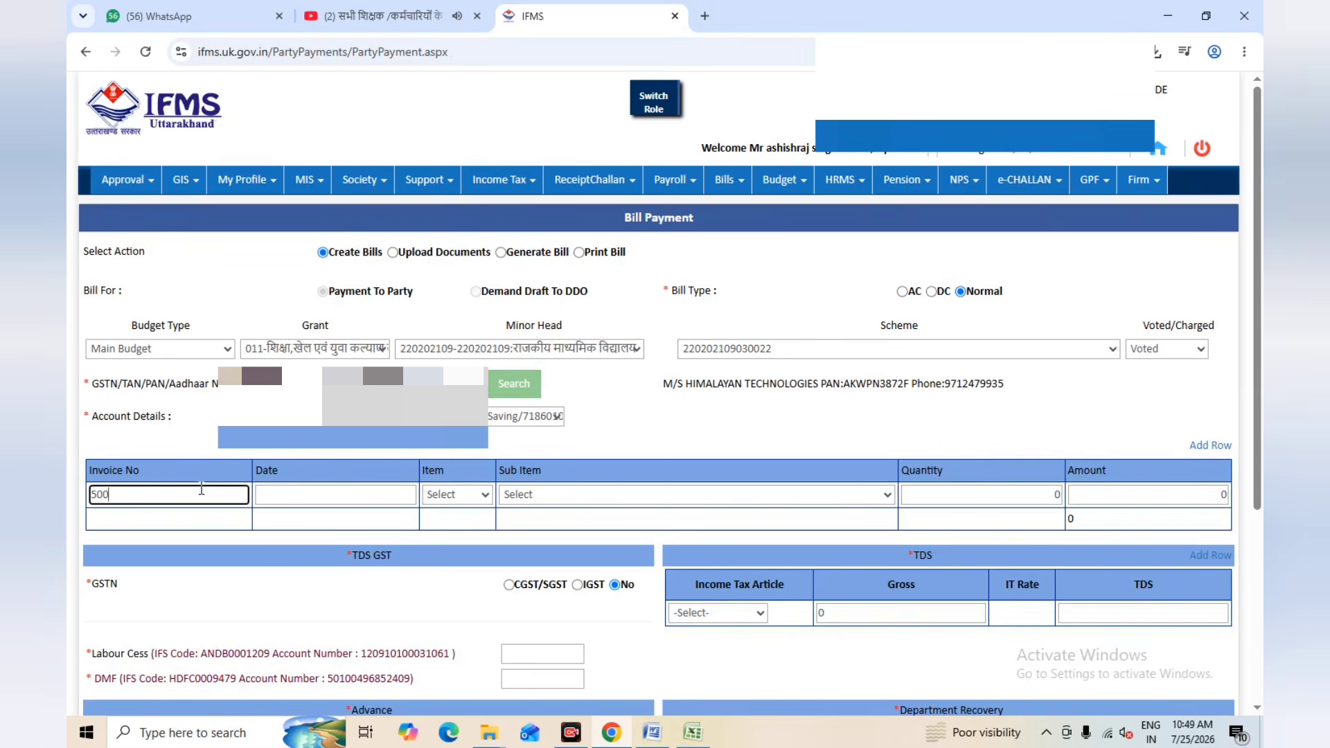
{"action": "left_click", "coordinate": [291, 496]}
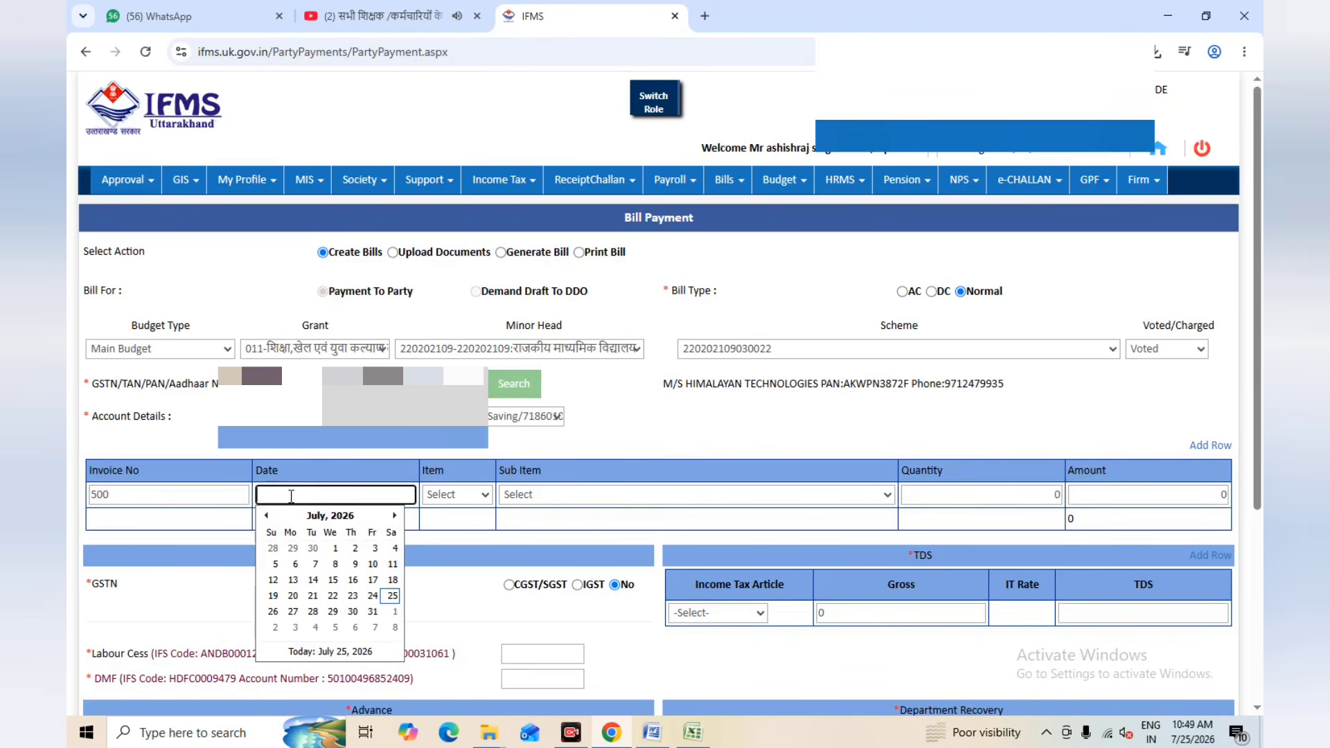
{"action": "left_click", "coordinate": [391, 596]}
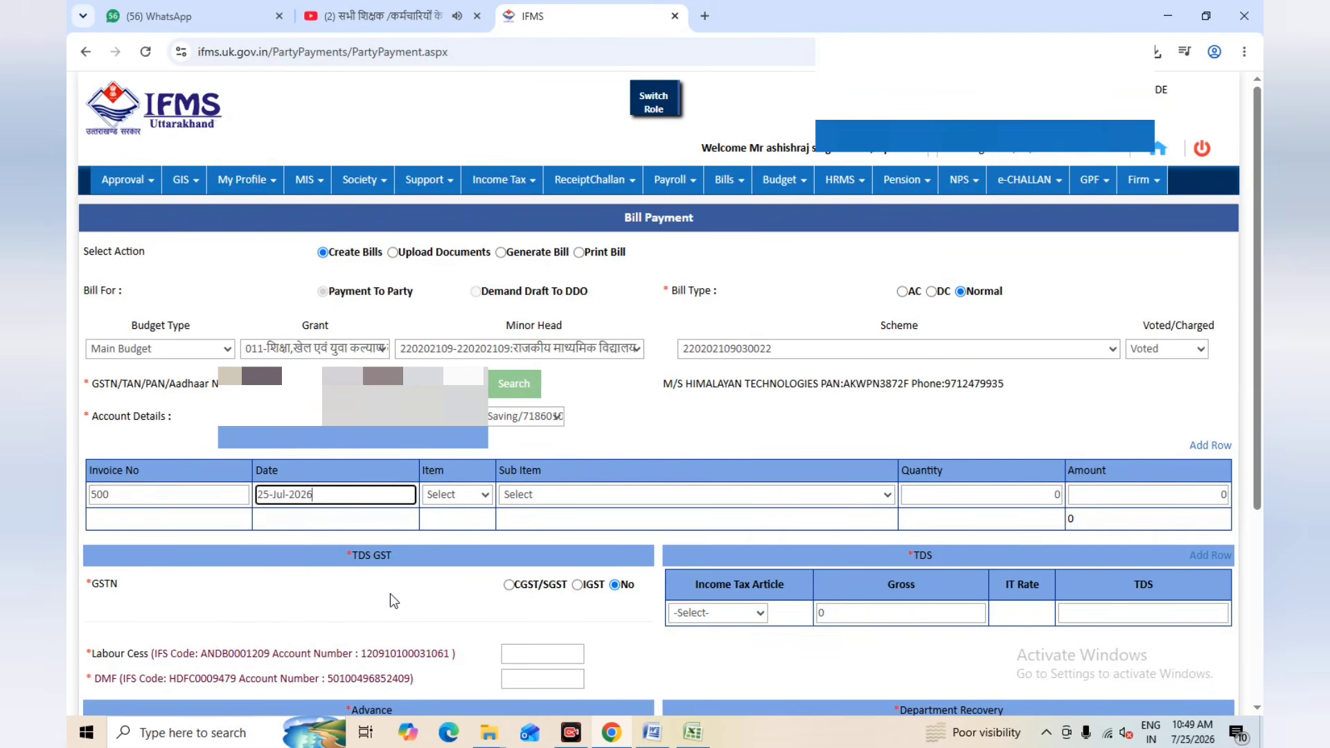
Set the invoice row's item and sub item to Others, with quantity 6 and amount 5000
{"action": "left_click", "coordinate": [444, 494]}
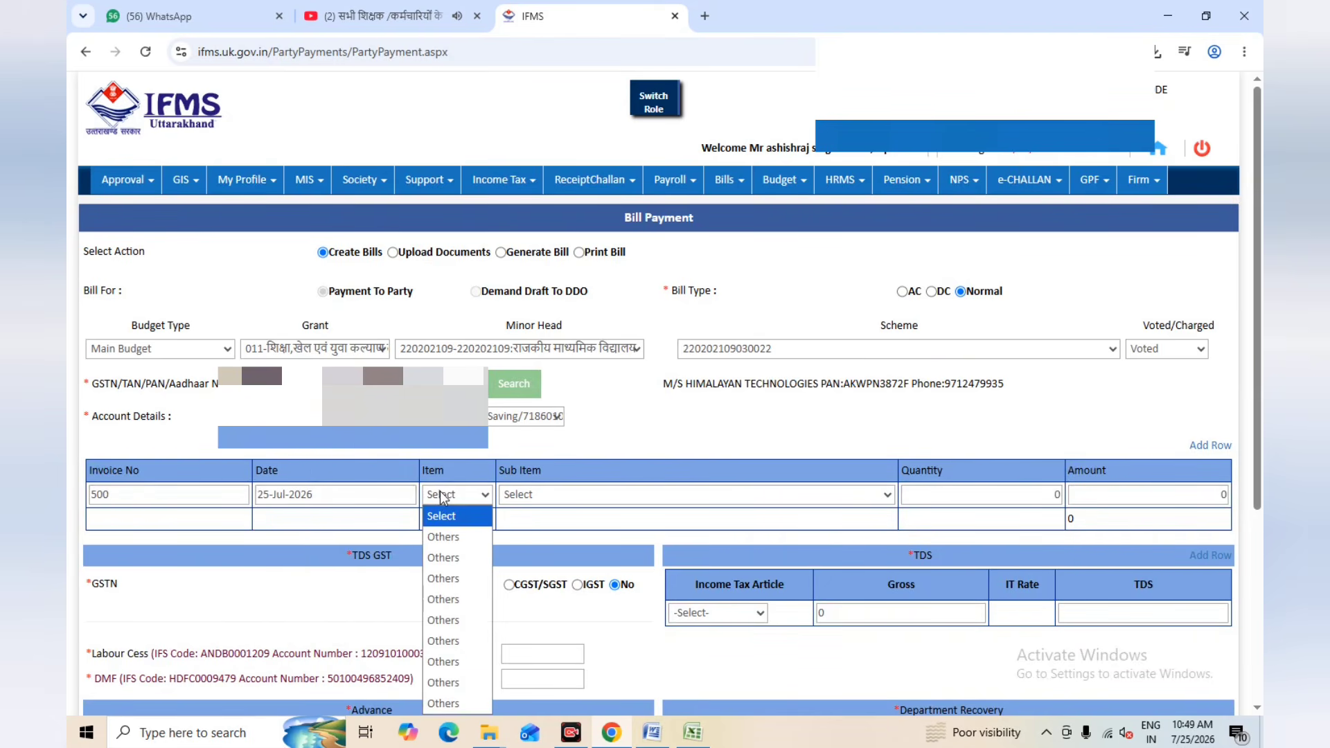
{"action": "left_click", "coordinate": [451, 529]}
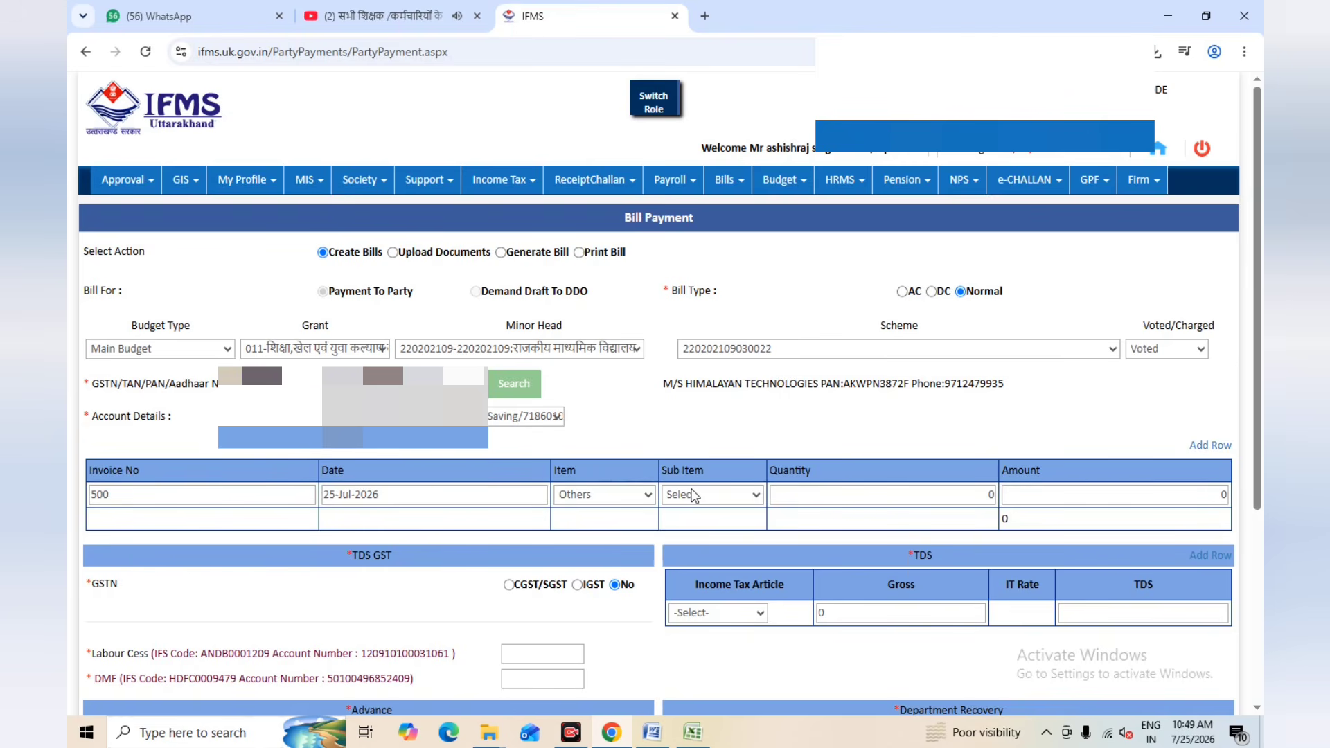
{"action": "left_click", "coordinate": [693, 495]}
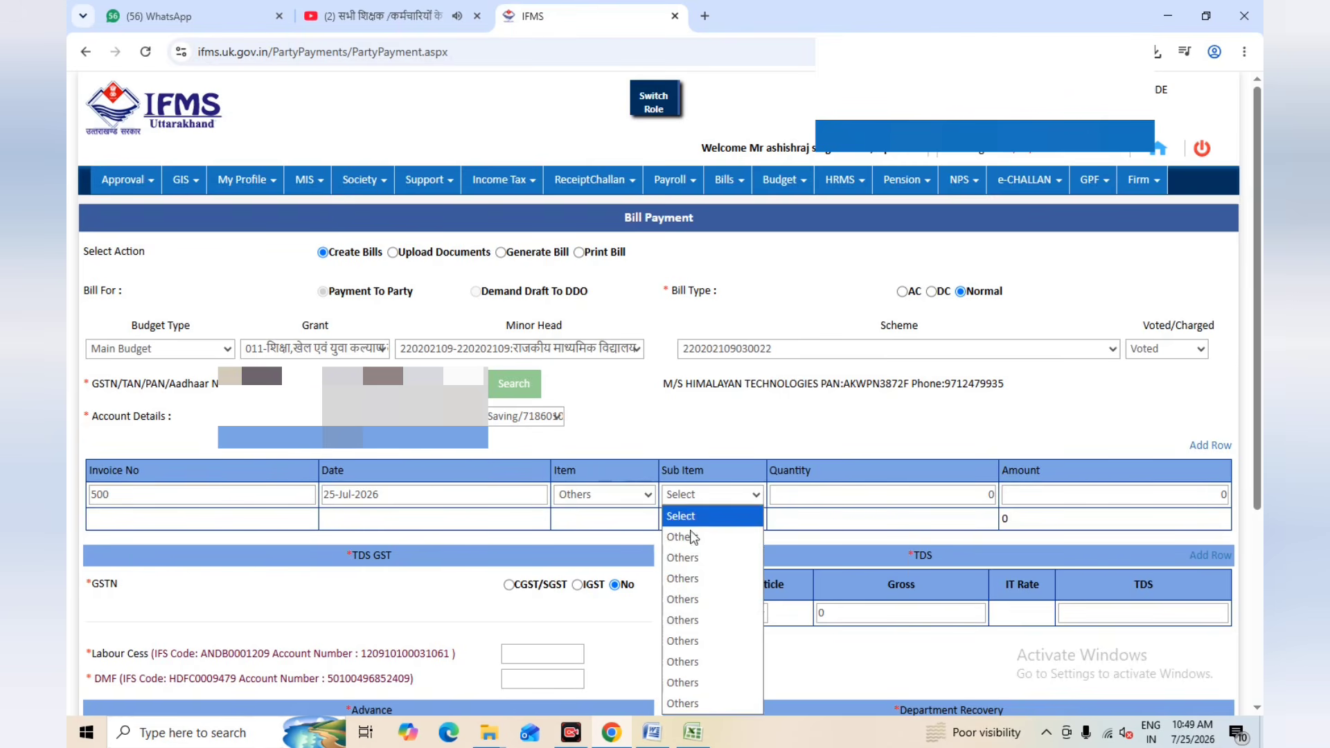
{"action": "left_click", "coordinate": [692, 536]}
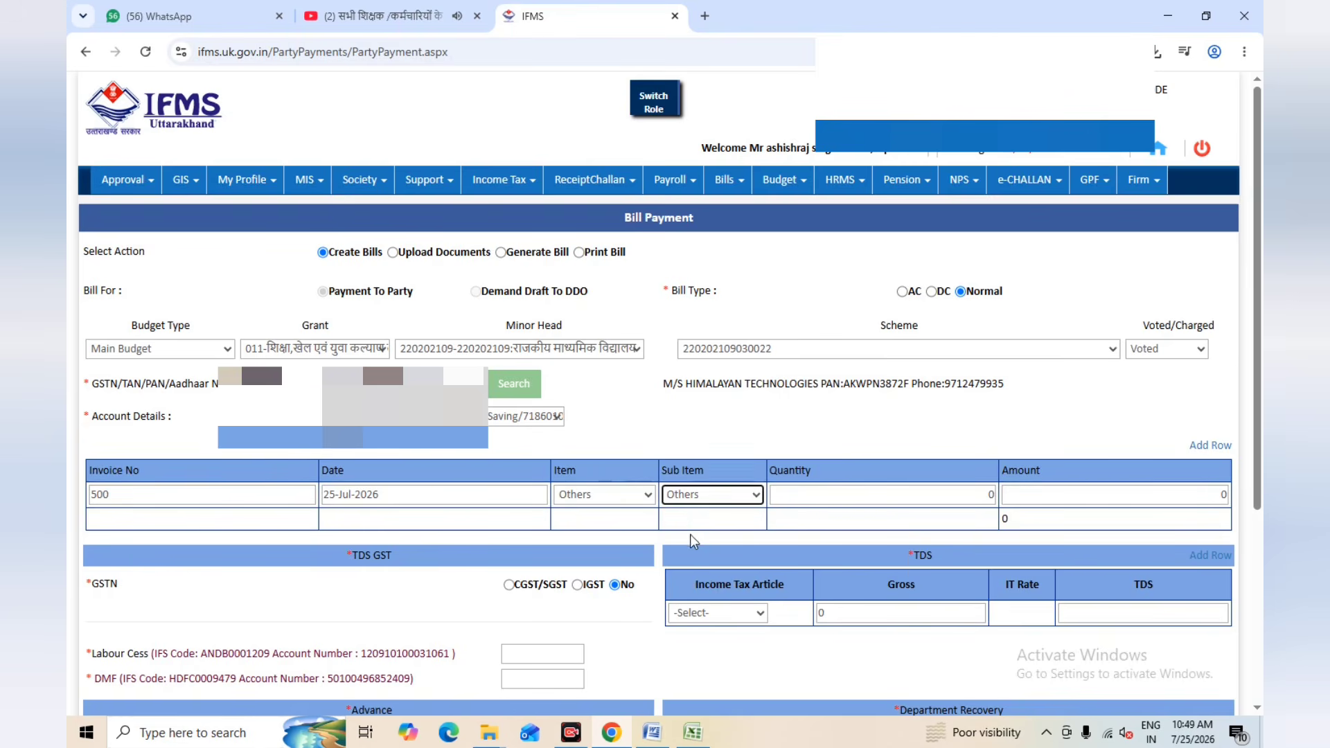
{"action": "left_click", "coordinate": [947, 495]}
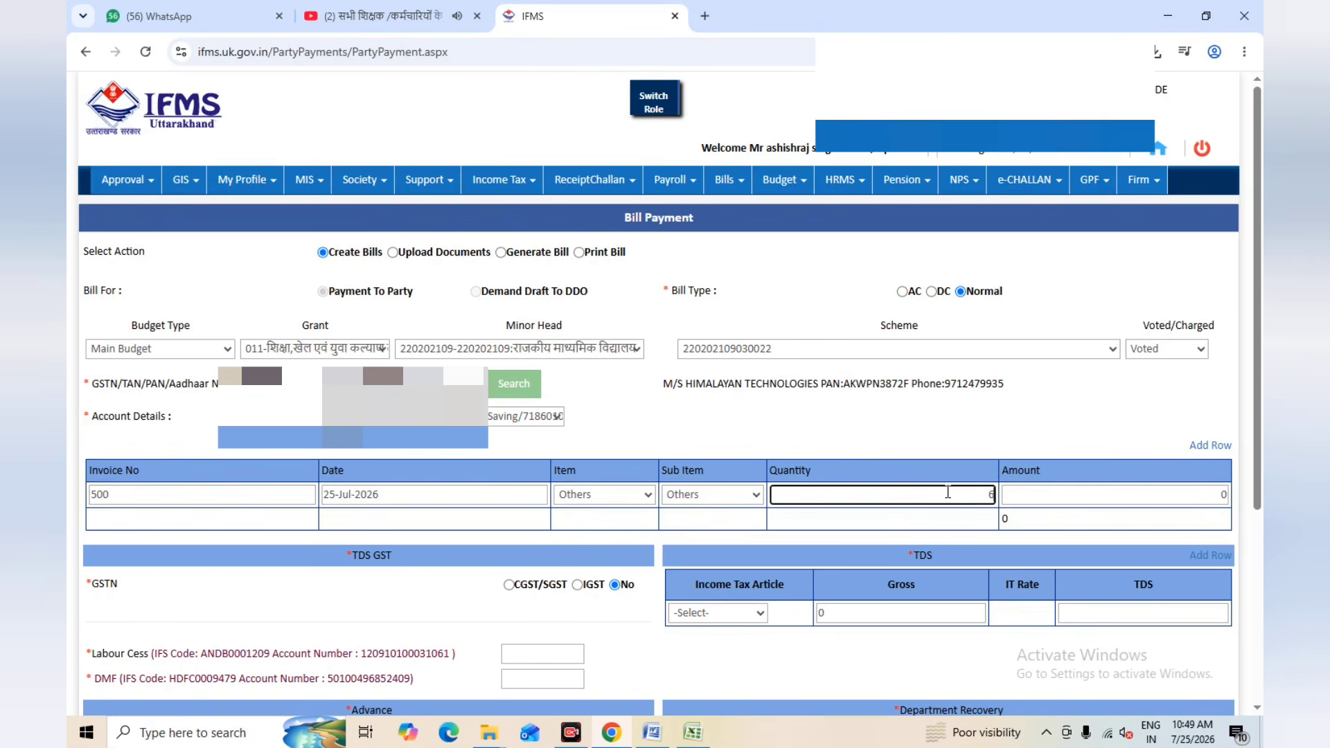
{"action": "key", "text": "Tab"}
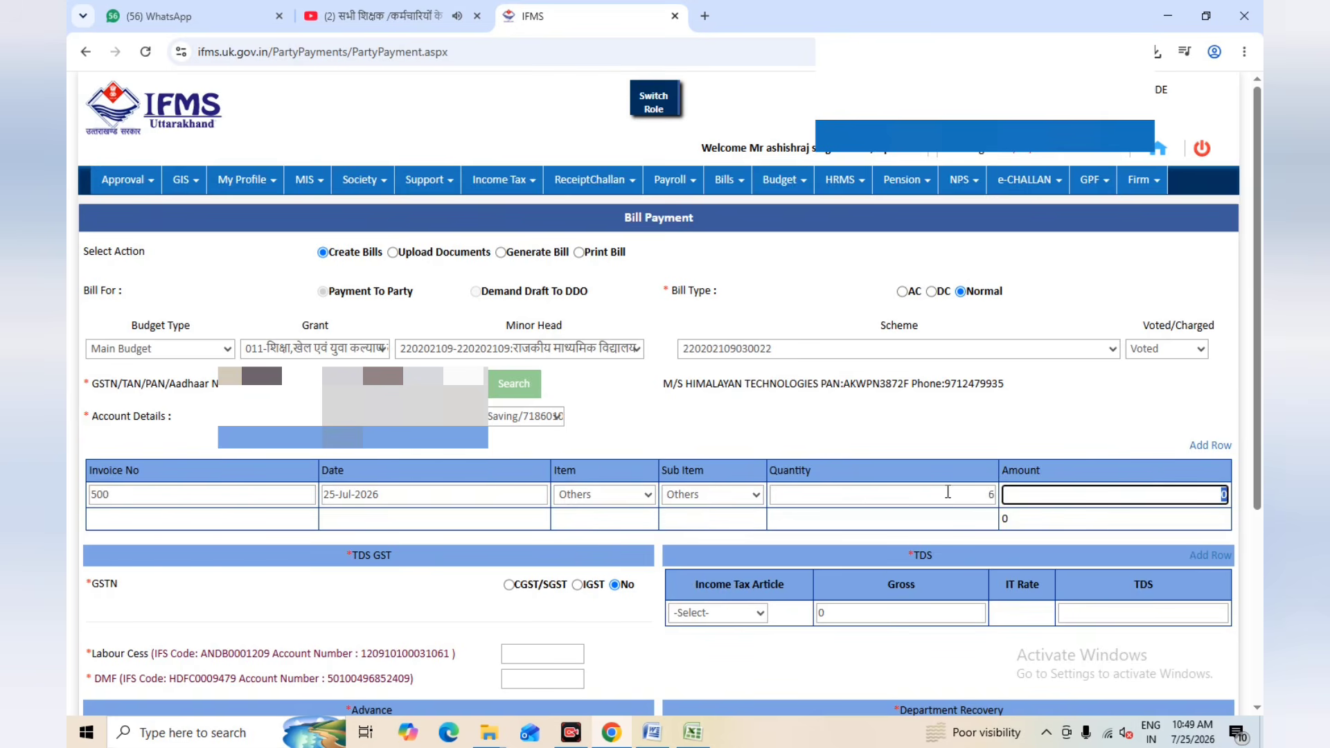
{"action": "type", "text": "5000"}
Save the completed party payment bill and dismiss the message
{"action": "scroll", "coordinate": [929, 697], "scroll_direction": "down", "scroll_amount": 4}
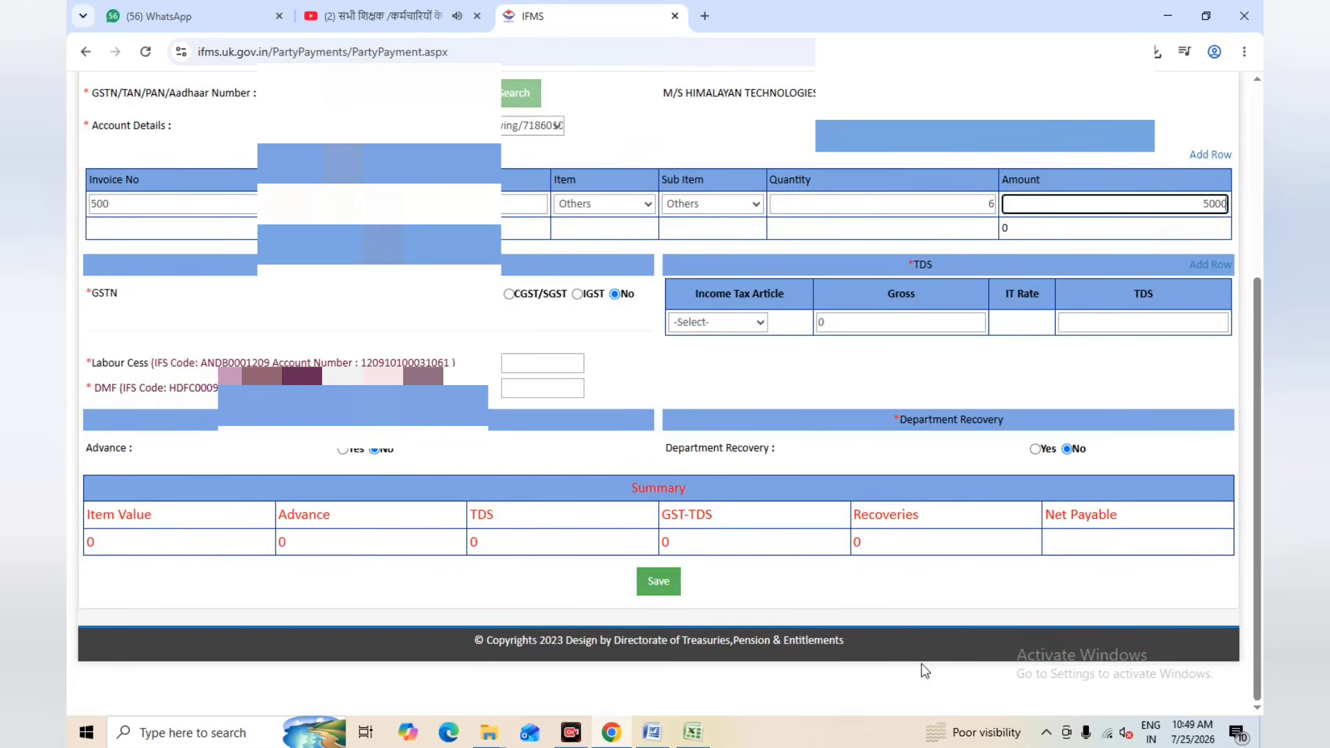
{"action": "left_click", "coordinate": [658, 582]}
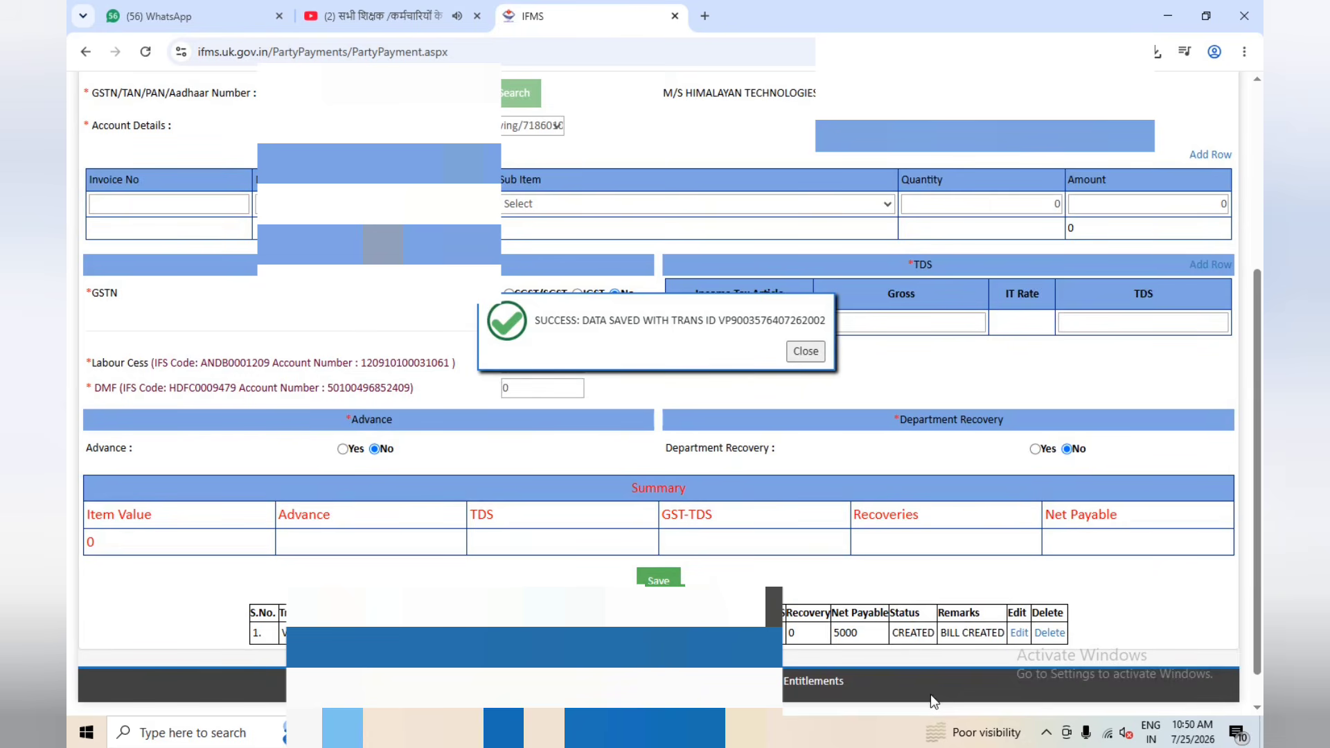
{"action": "left_click", "coordinate": [806, 352]}
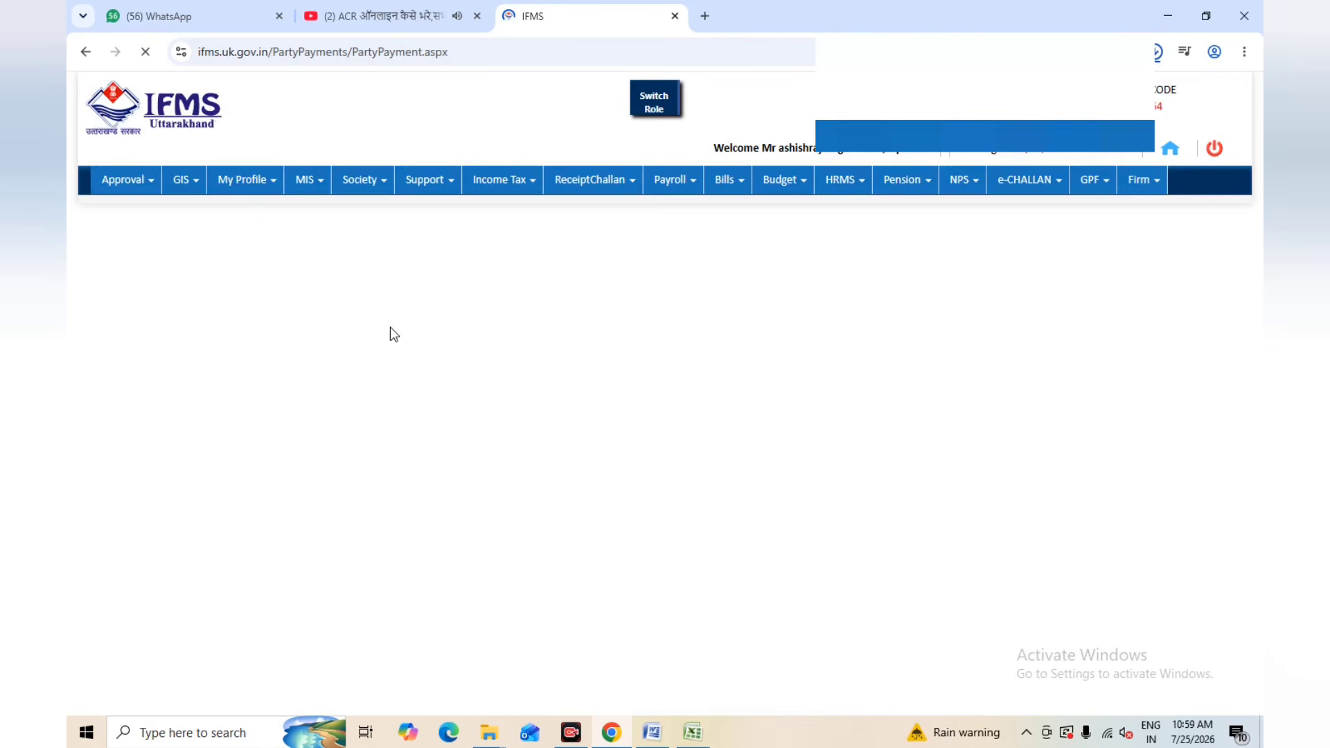
Upload New Doc 07-25-2026 10.55.pdf to the saved bill with enclosure type Voucher
{"action": "left_click", "coordinate": [381, 498]}
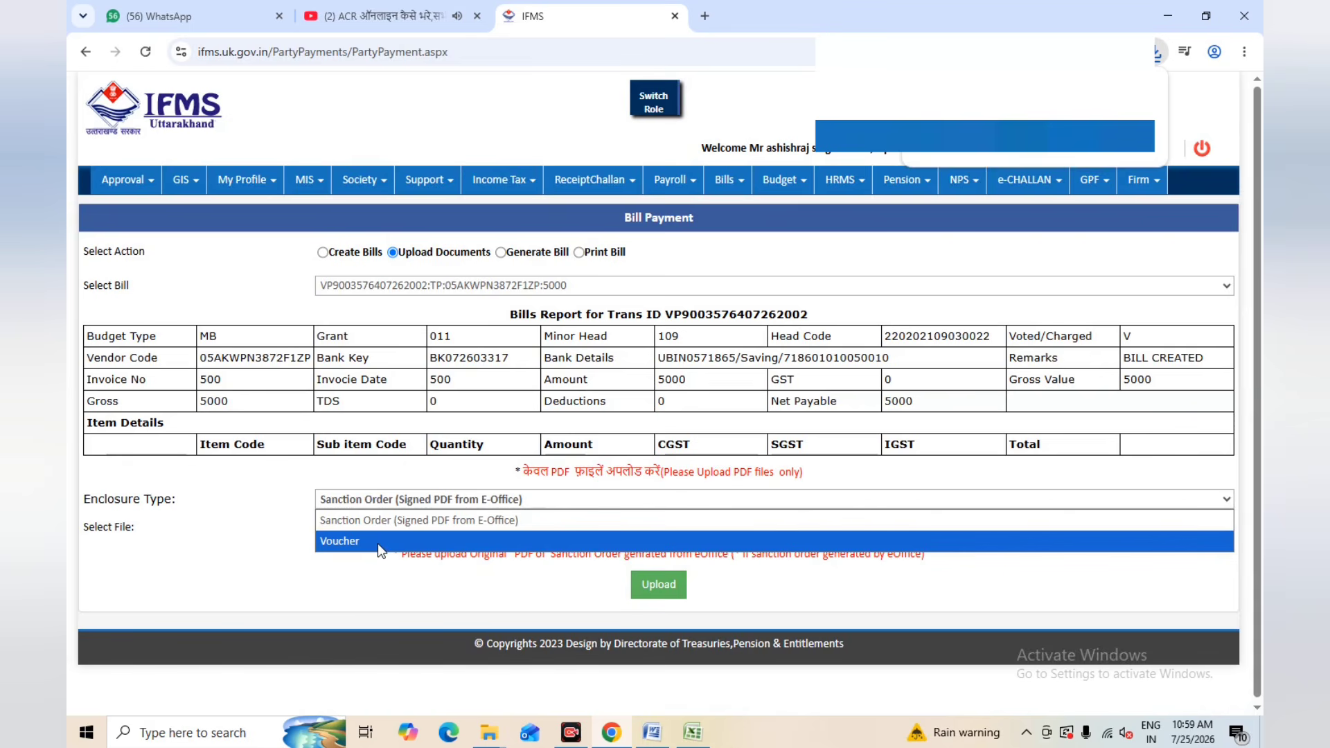
{"action": "left_click", "coordinate": [376, 538]}
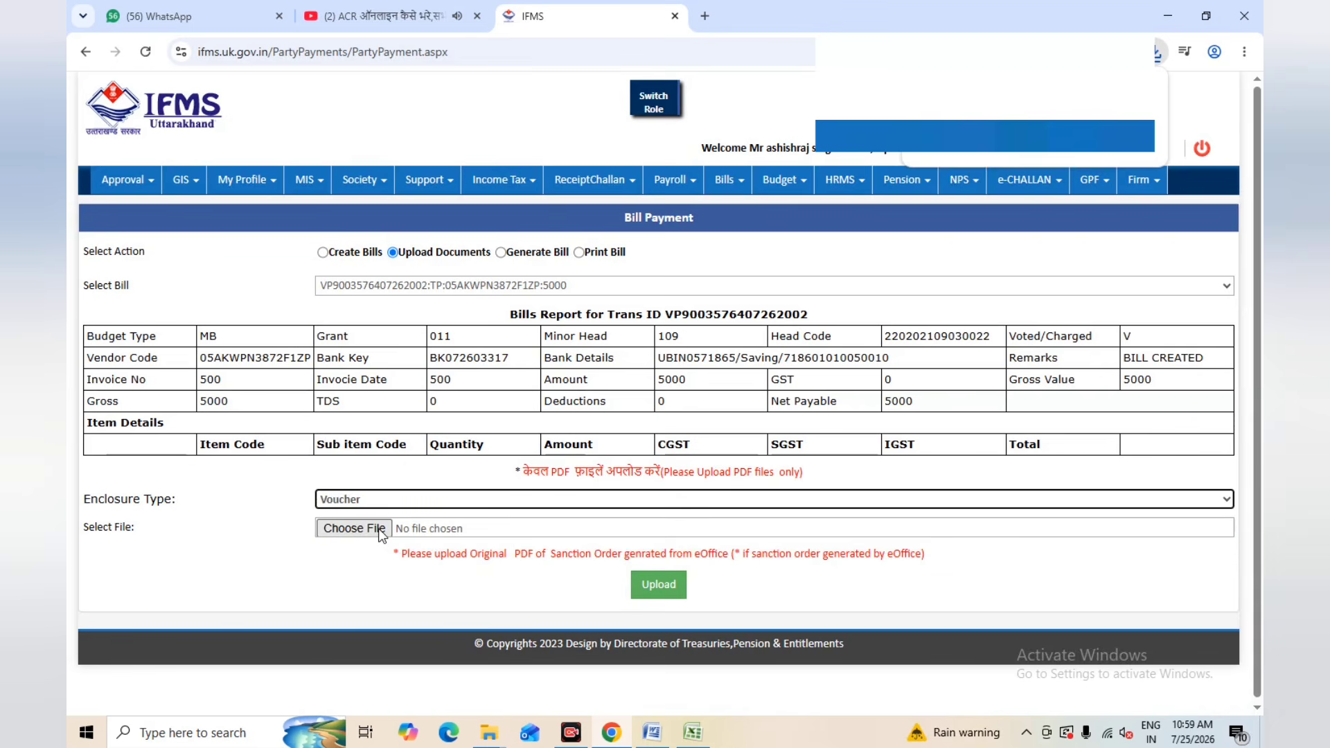
{"action": "left_click", "coordinate": [379, 533]}
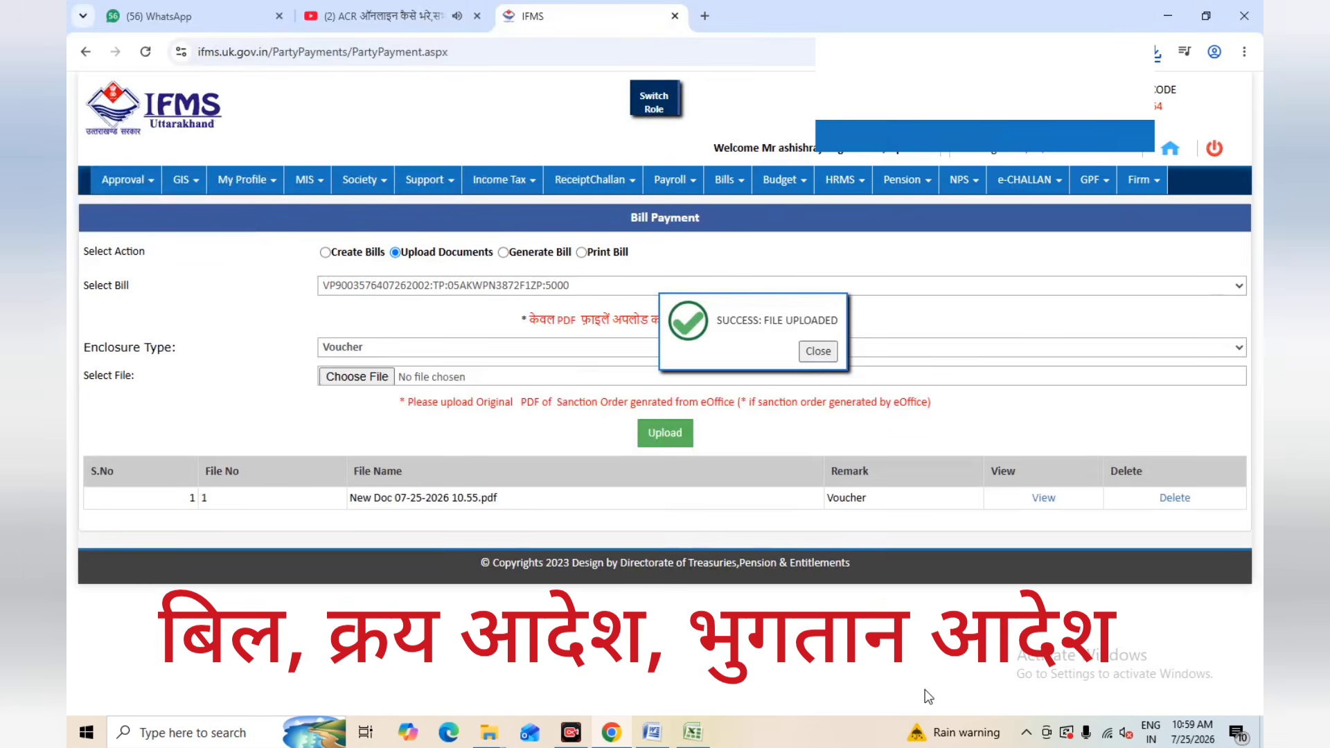
{"action": "left_click", "coordinate": [820, 353]}
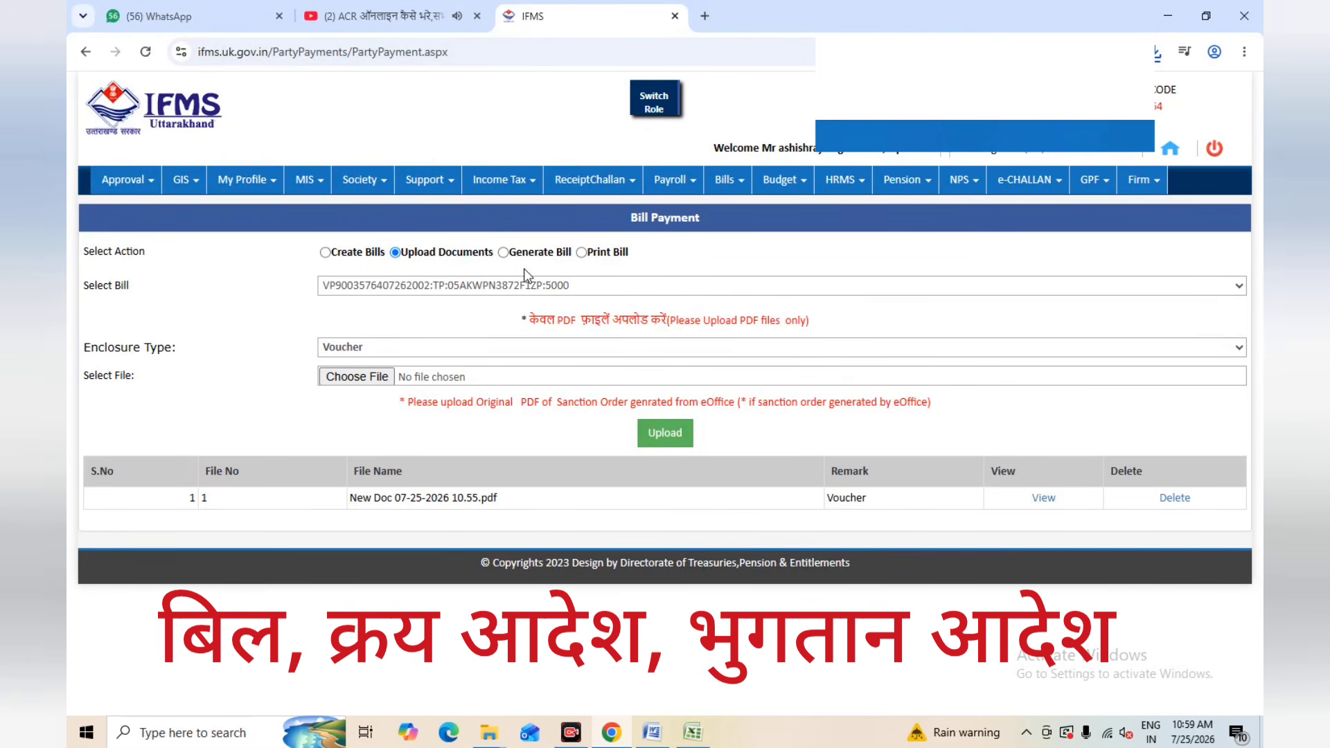
Generate the bill for the 5000 party payment transaction
{"action": "left_click", "coordinate": [503, 253]}
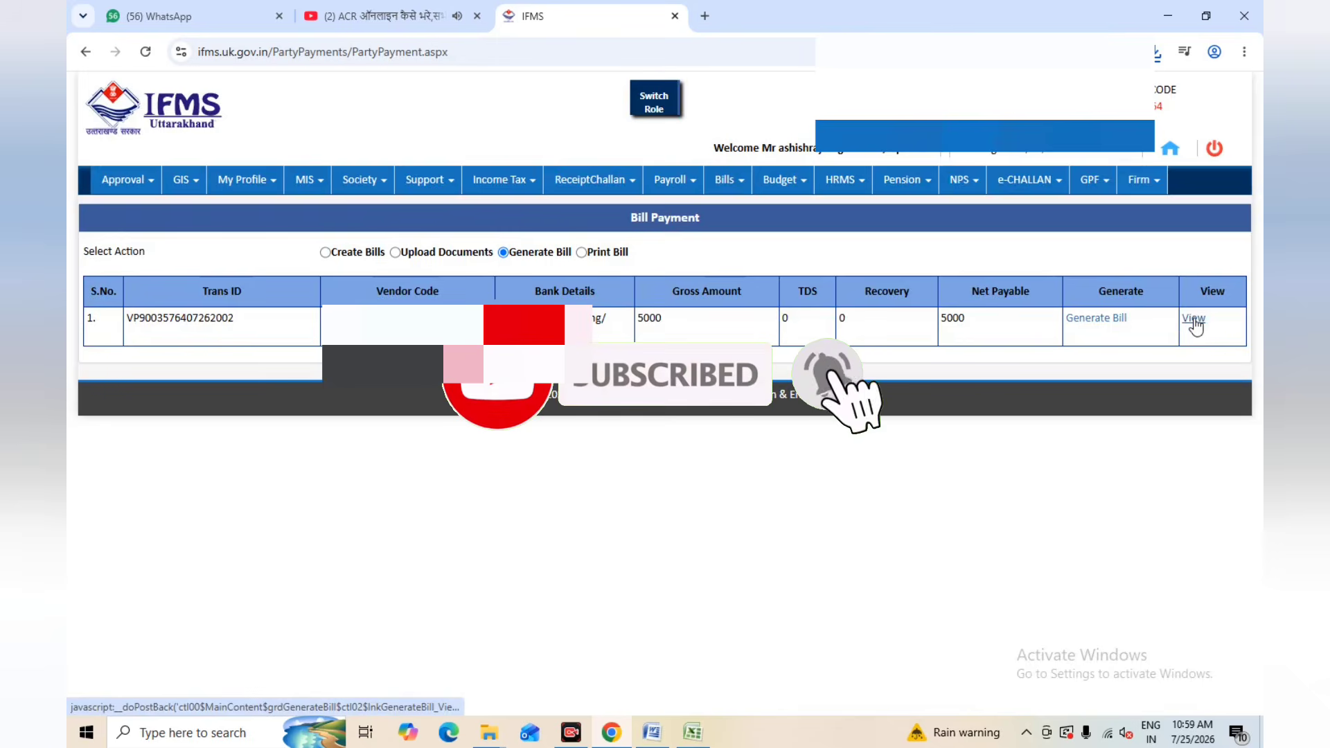
{"action": "left_click", "coordinate": [1101, 325]}
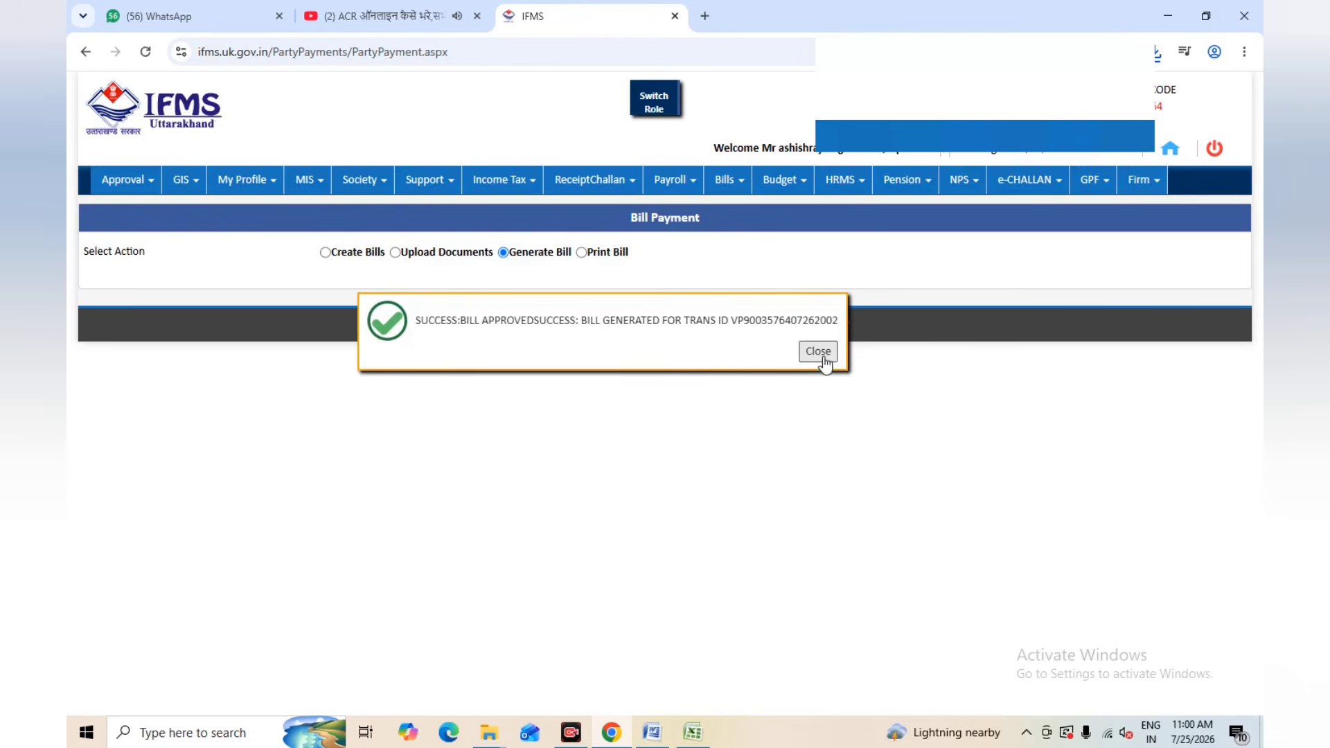
{"action": "left_click", "coordinate": [818, 351]}
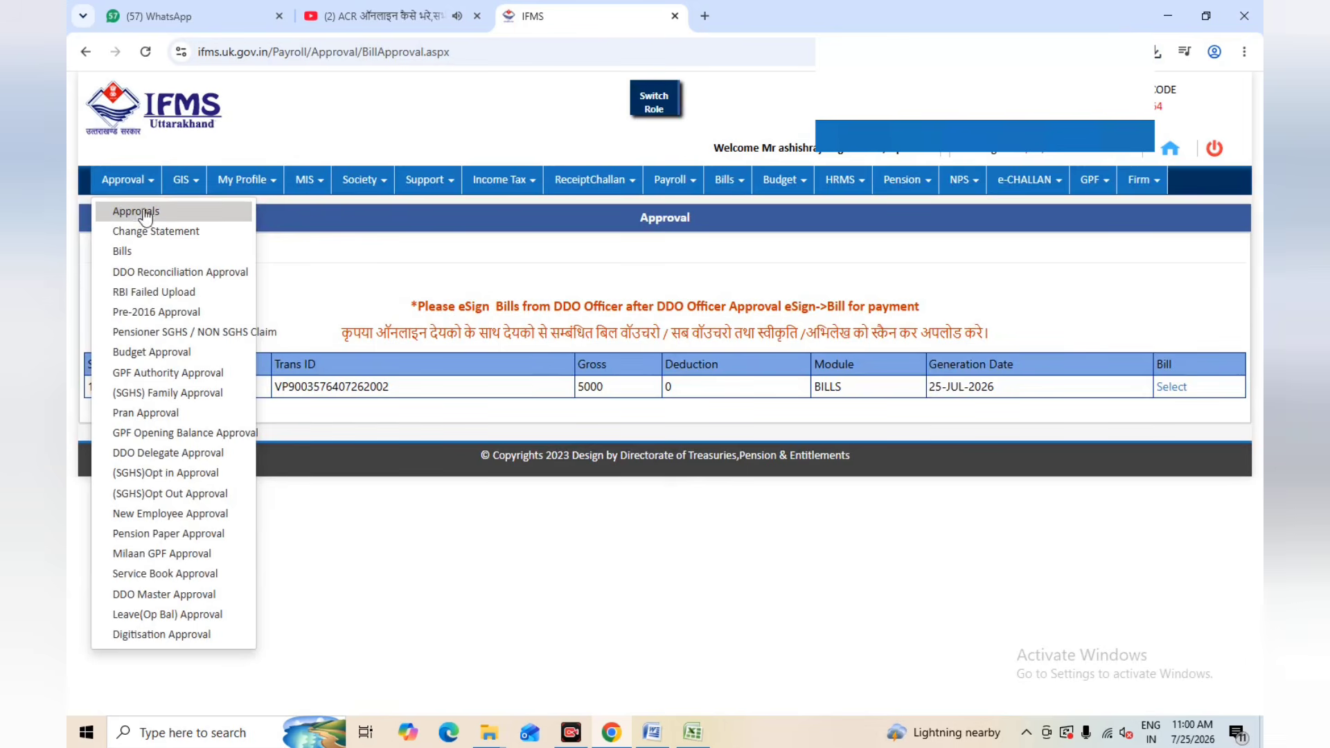
Open the pending 5000 bill in the bill approvals and approve it at operator level with the remark OK
{"action": "left_click", "coordinate": [139, 253]}
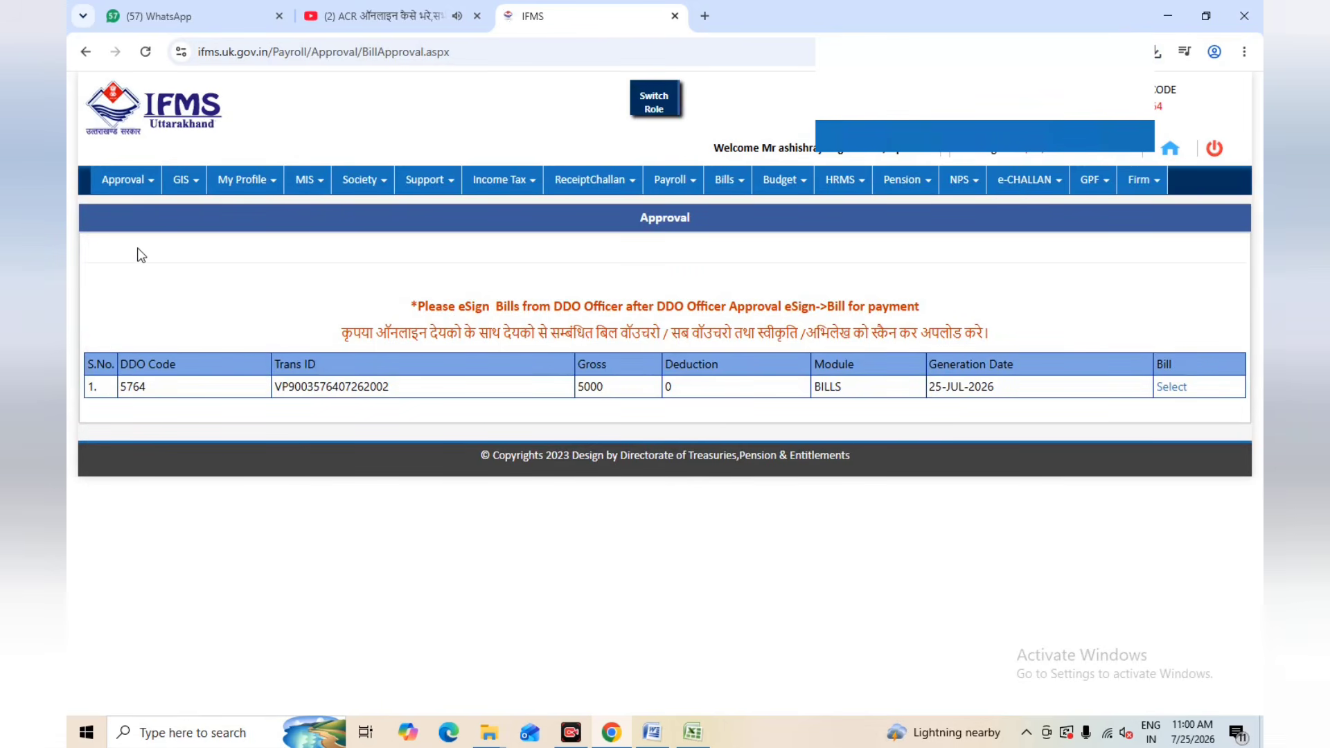
{"action": "left_click", "coordinate": [1169, 387]}
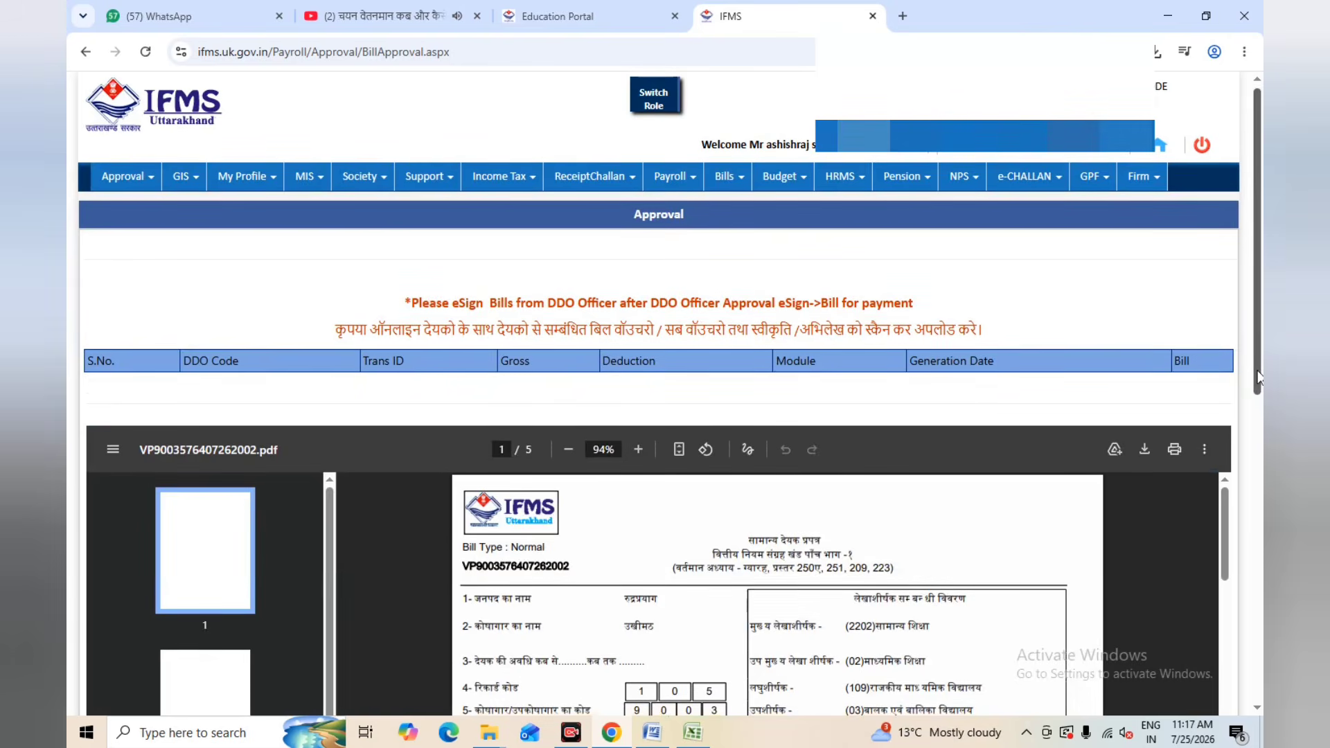
{"action": "scroll", "coordinate": [1257, 376], "scroll_direction": "down", "scroll_amount": 8}
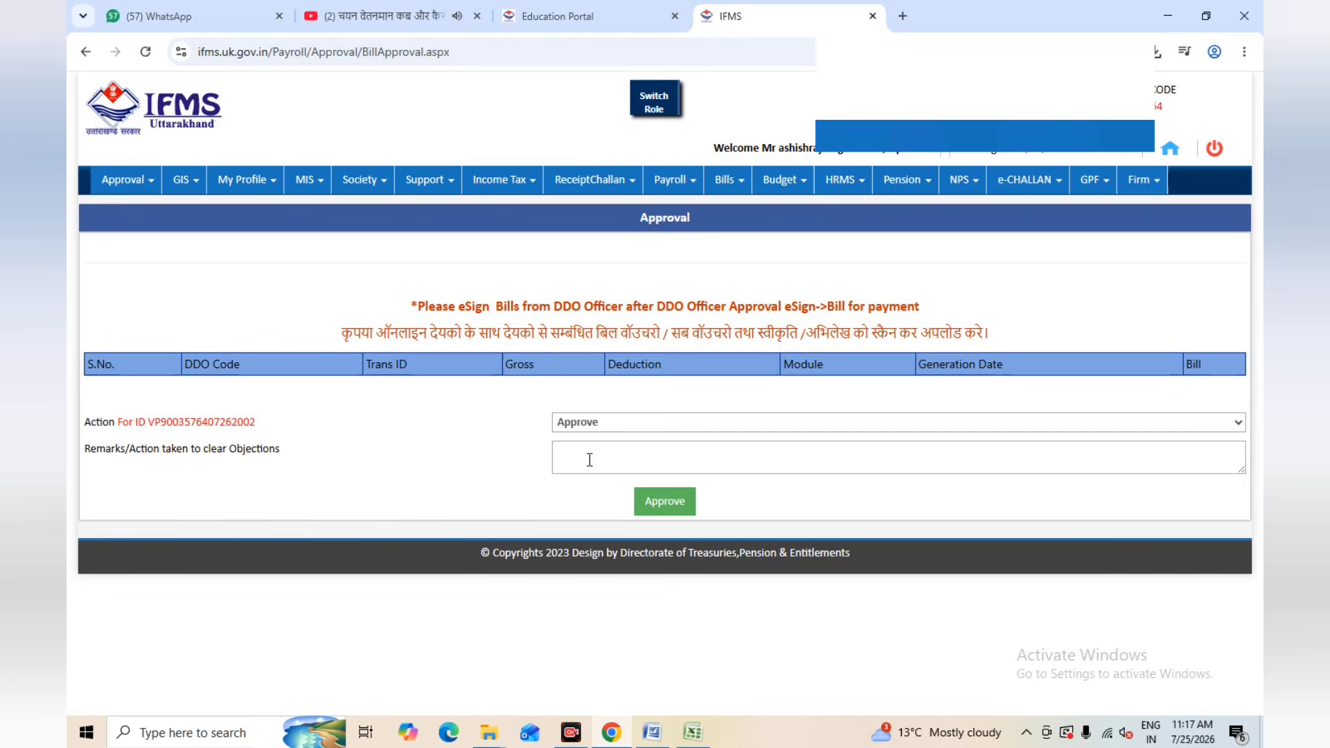
{"action": "left_click", "coordinate": [590, 459]}
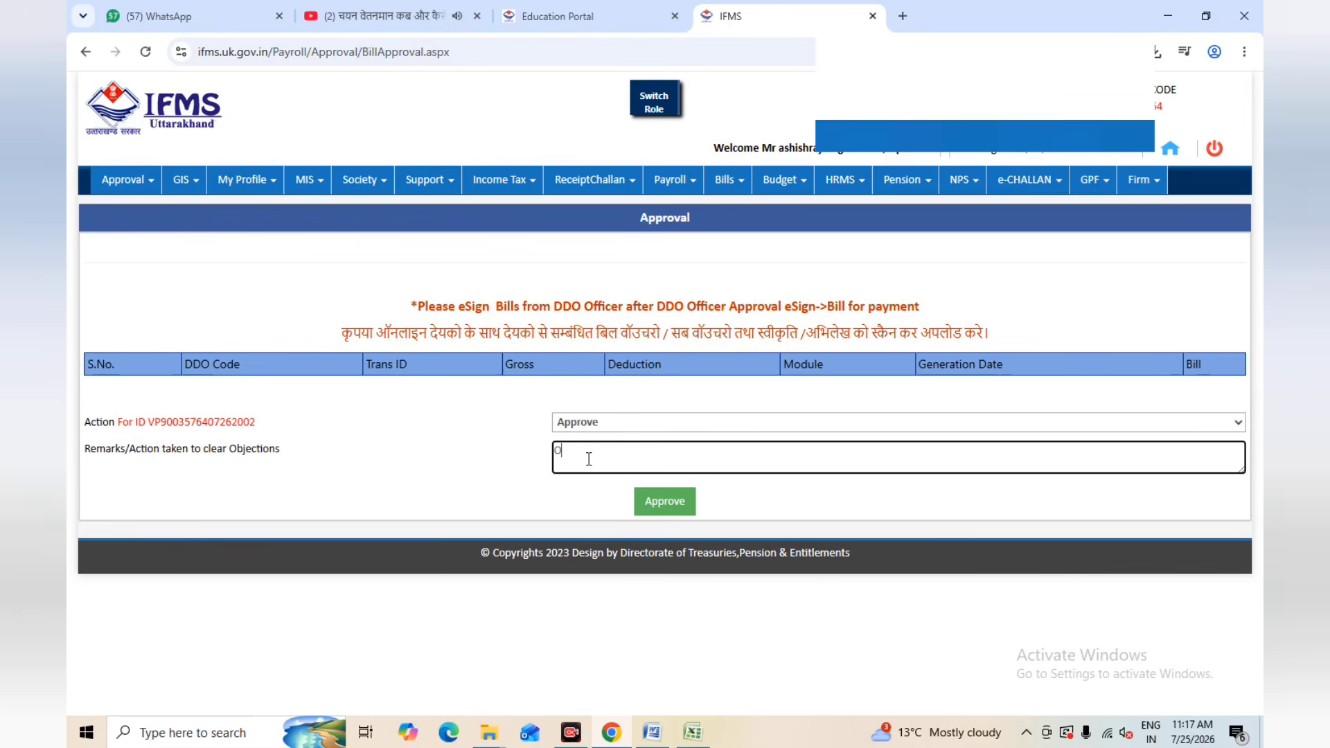
{"action": "type", "text": "OK"}
{"action": "left_click", "coordinate": [664, 500]}
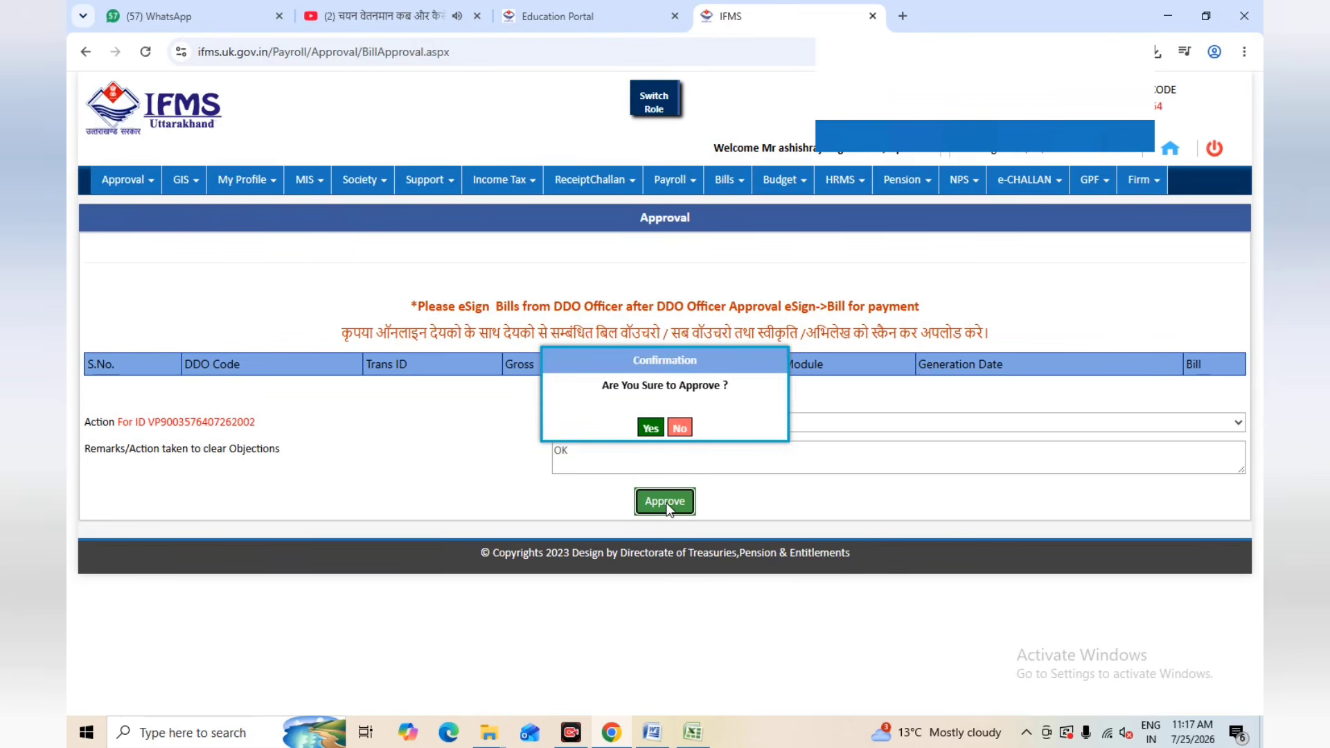
{"action": "left_click", "coordinate": [651, 427]}
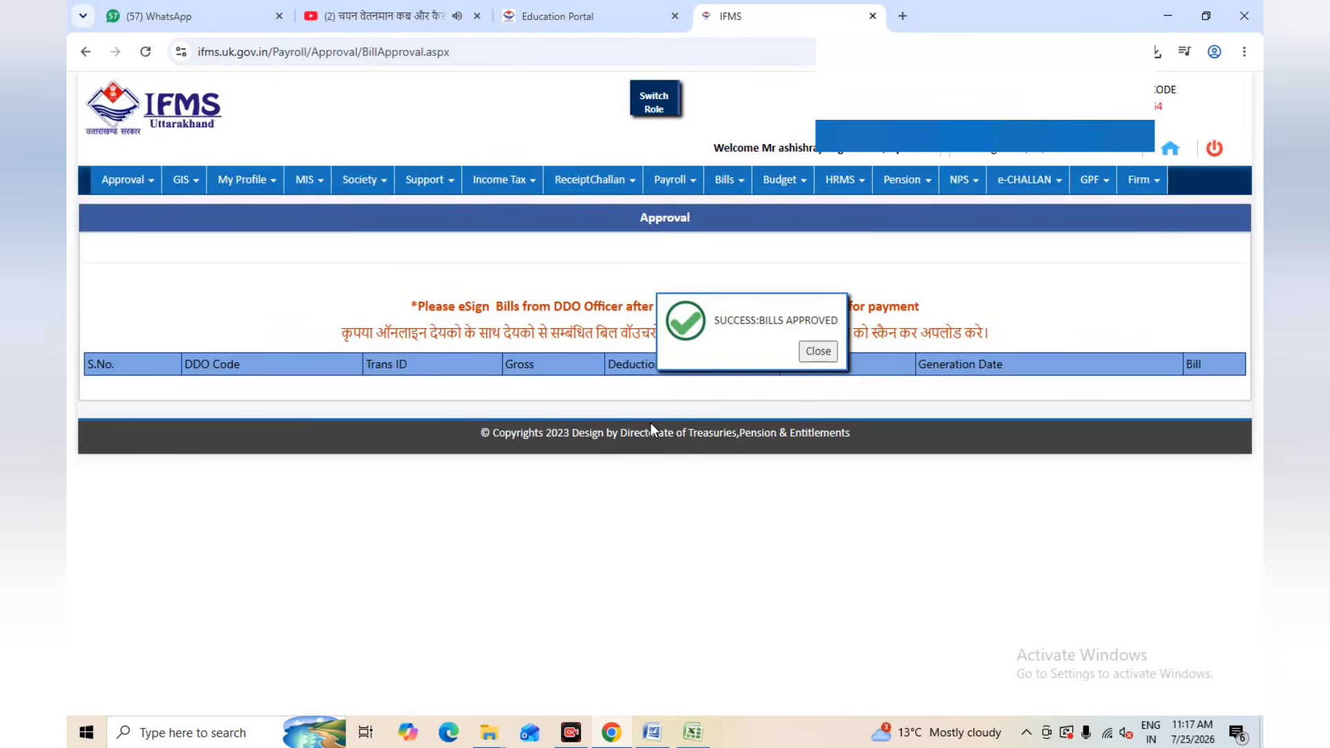
{"action": "left_click", "coordinate": [819, 352]}
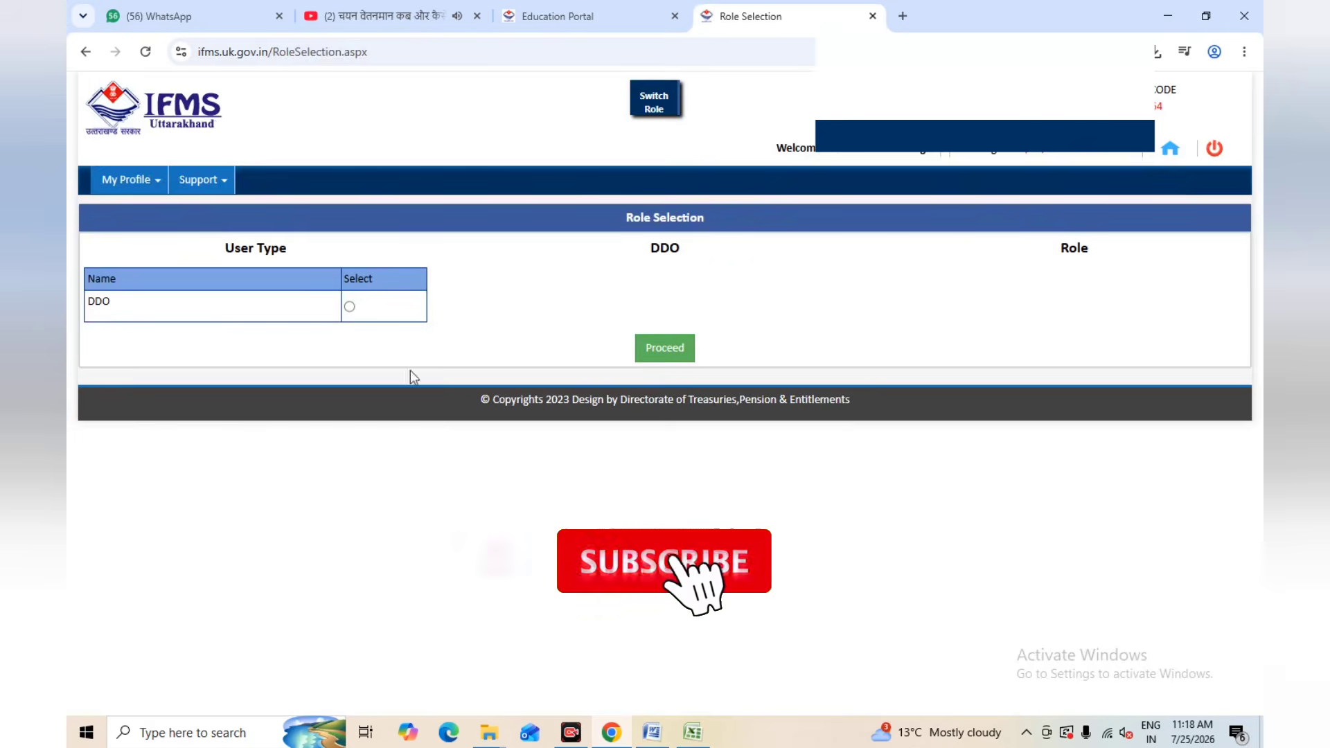
Select the DDO user type with the Supervisor role and proceed
{"action": "left_click", "coordinate": [350, 307]}
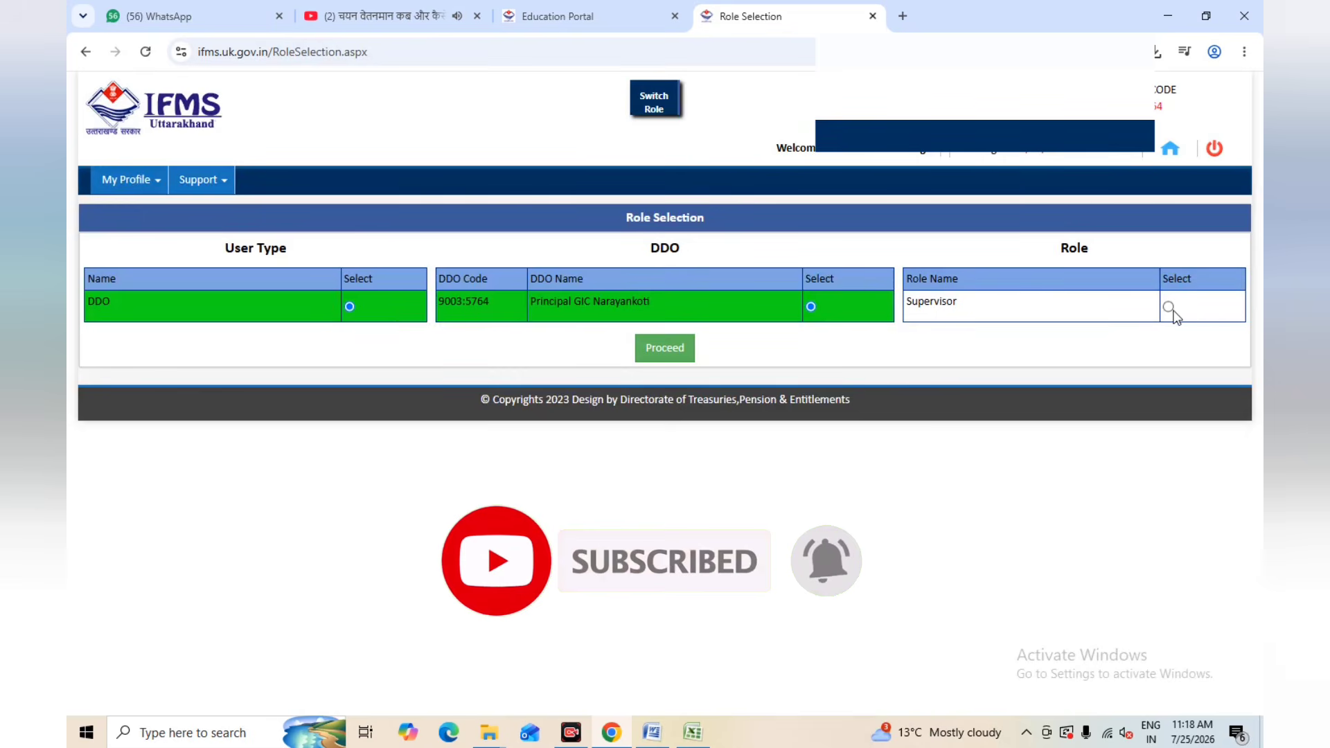
{"action": "left_click", "coordinate": [1169, 307]}
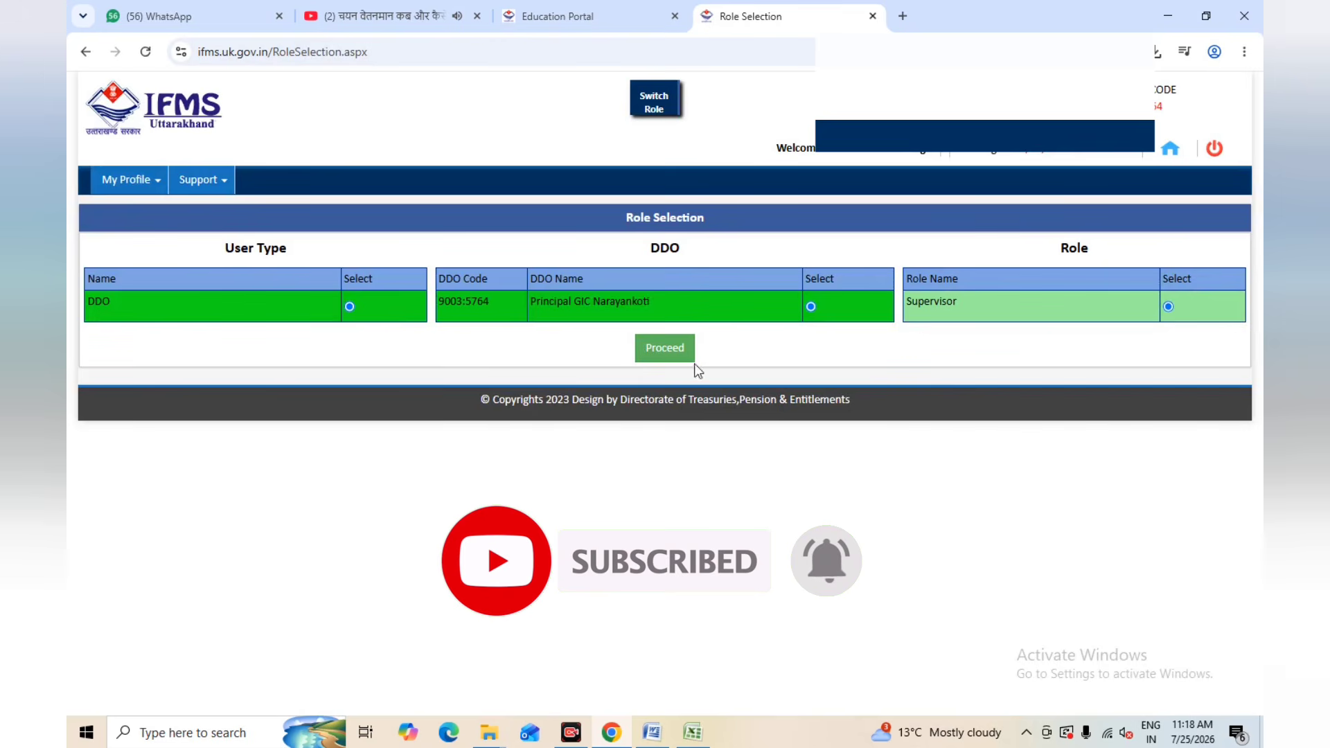
{"action": "left_click", "coordinate": [669, 352]}
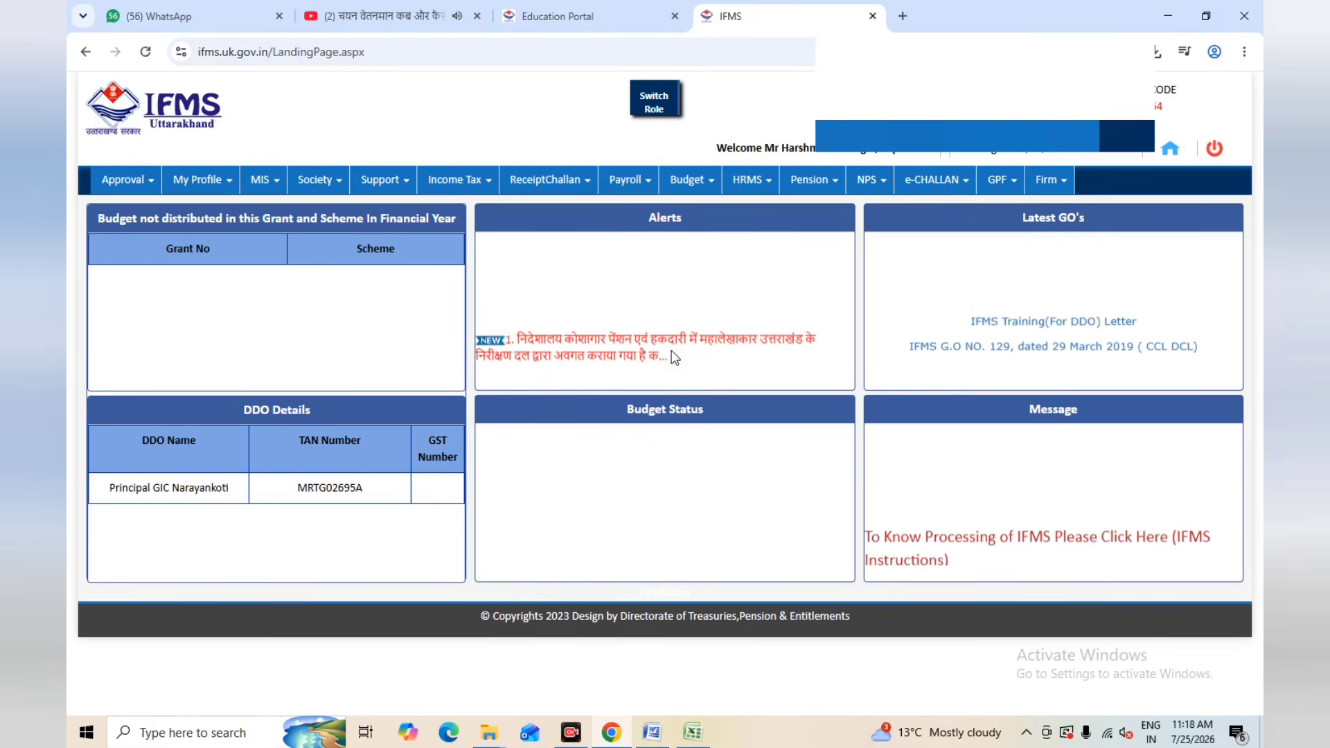
Open the pending 5000 bill in the supervisor's bill approvals and approve it with the remark OK
{"action": "left_click", "coordinate": [156, 184]}
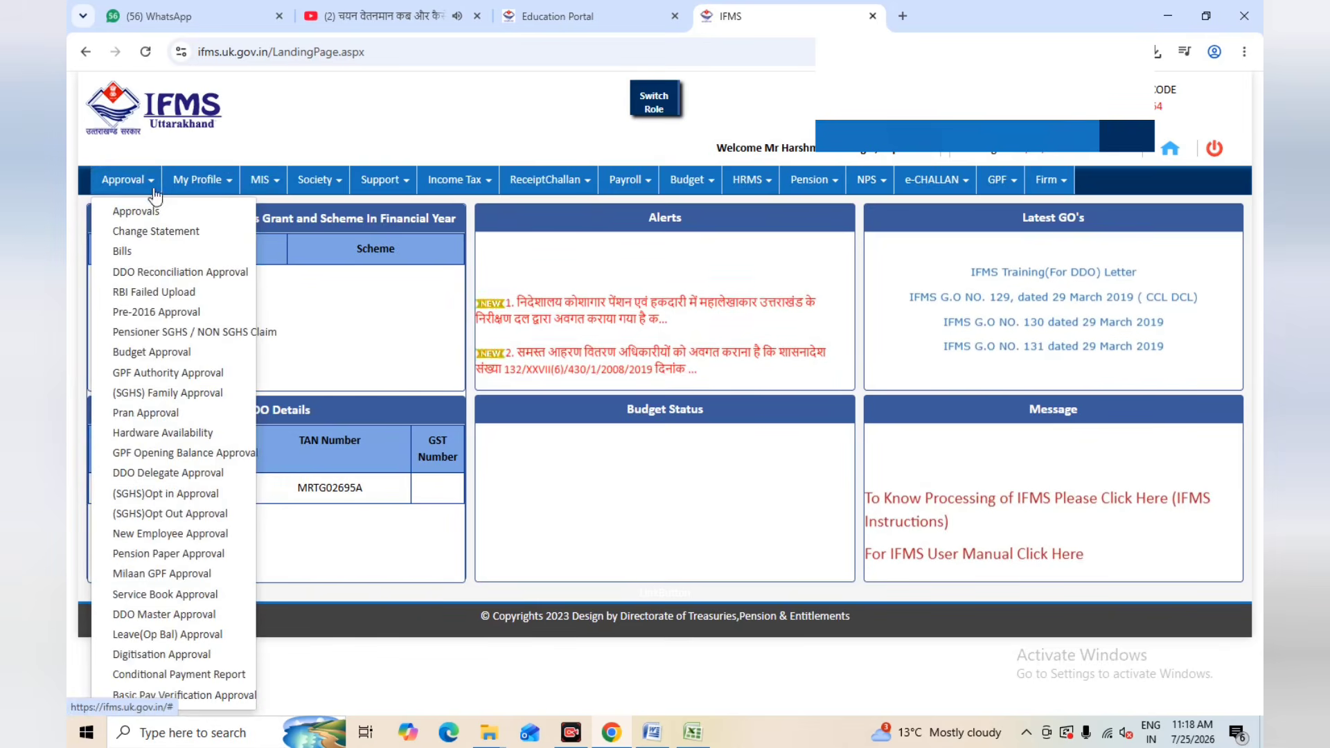
{"action": "left_click", "coordinate": [135, 251]}
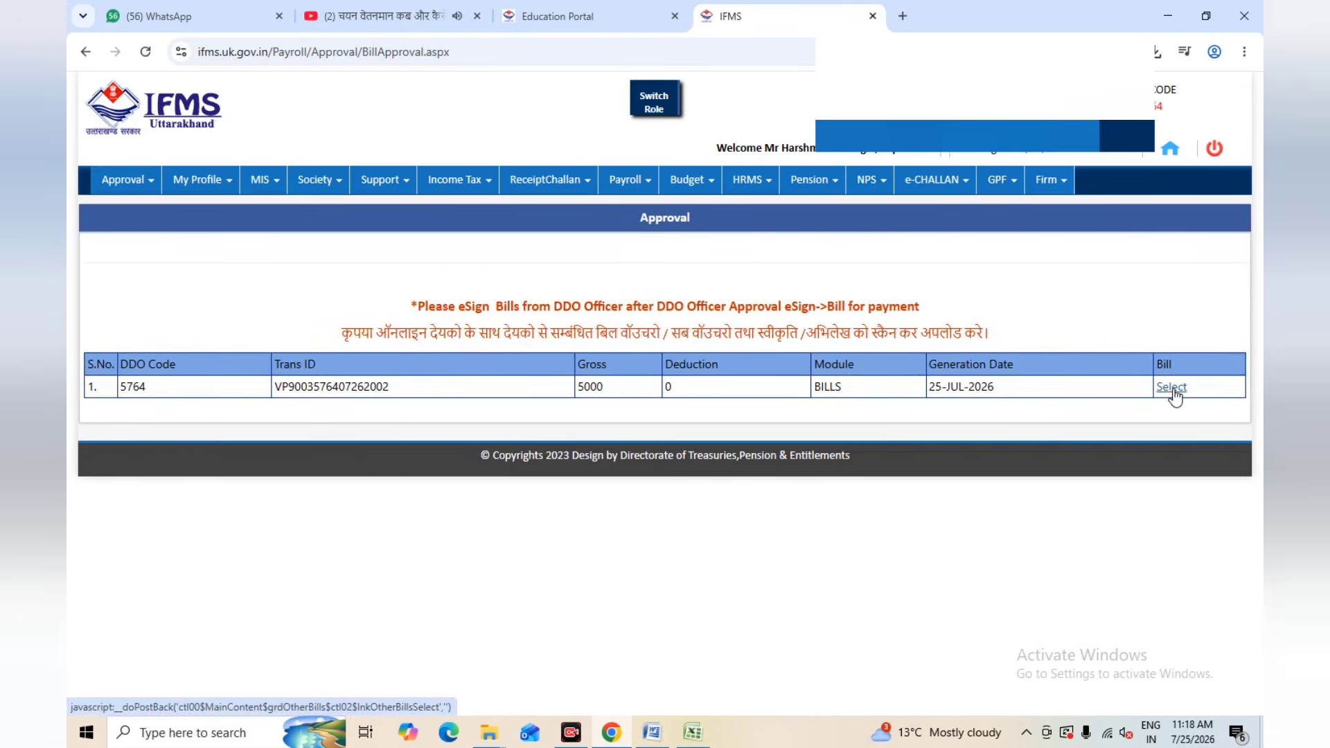
{"action": "left_click", "coordinate": [1171, 388]}
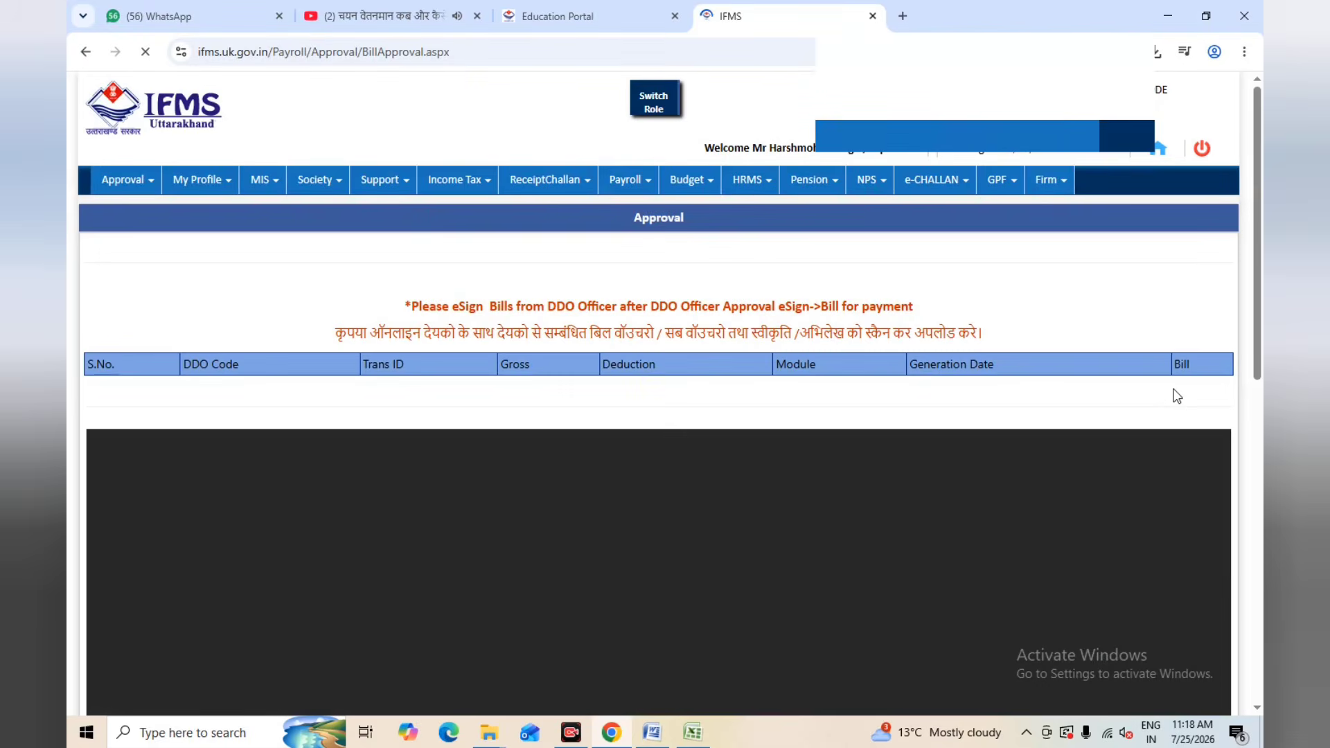
{"action": "scroll", "coordinate": [1065, 580], "scroll_direction": "down", "scroll_amount": 10}
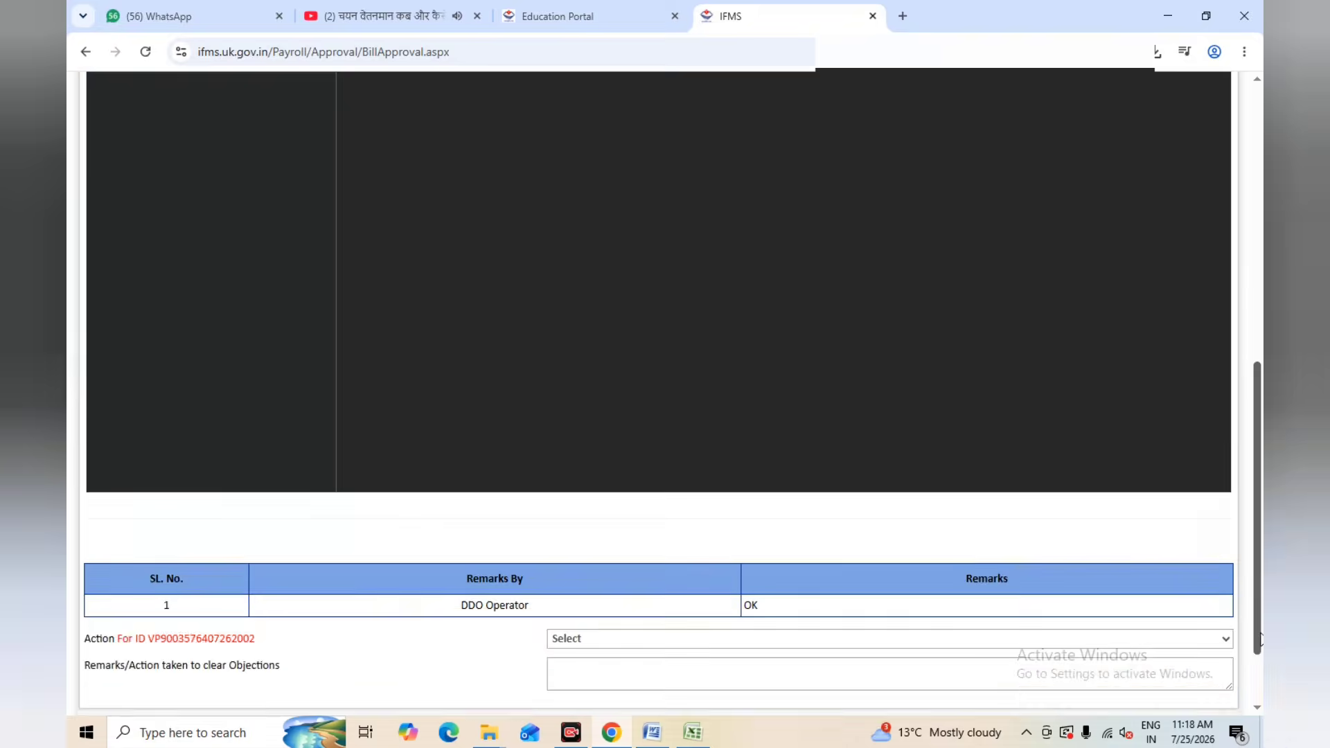
{"action": "left_click", "coordinate": [669, 600]}
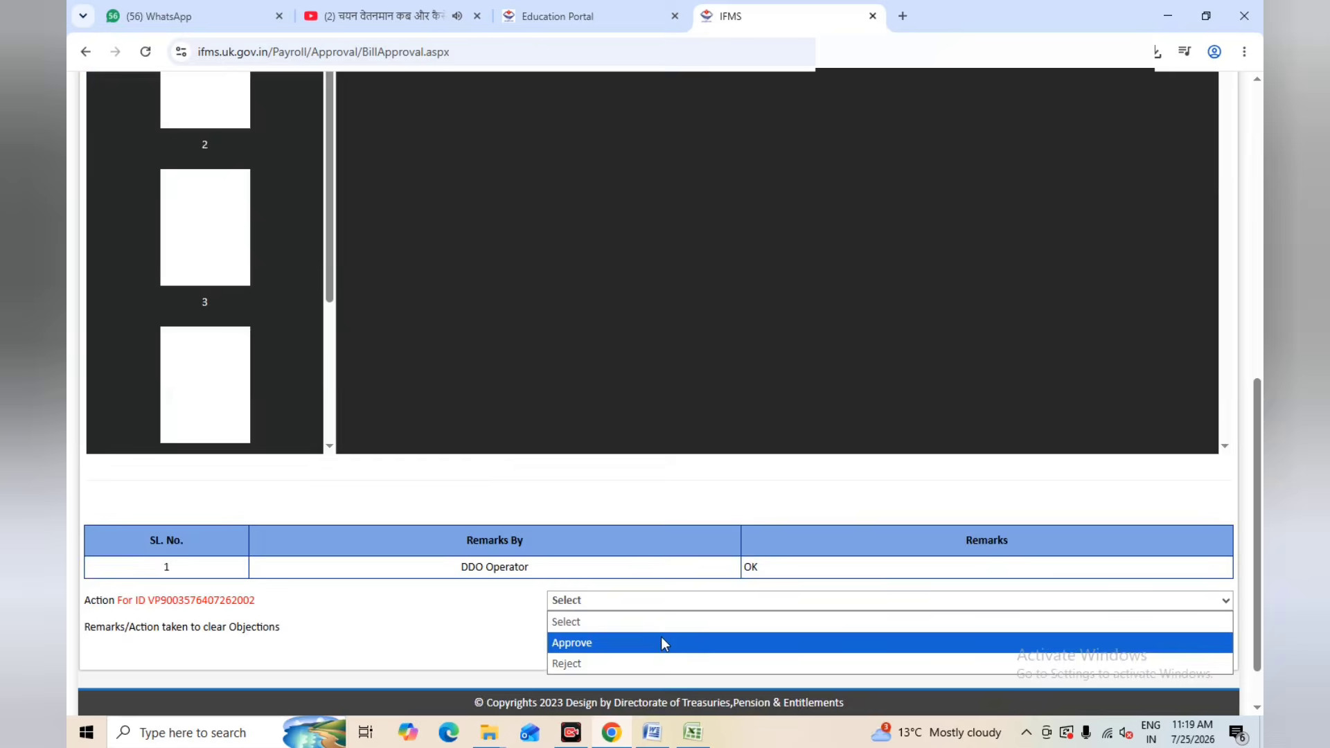
{"action": "left_click", "coordinate": [661, 638]}
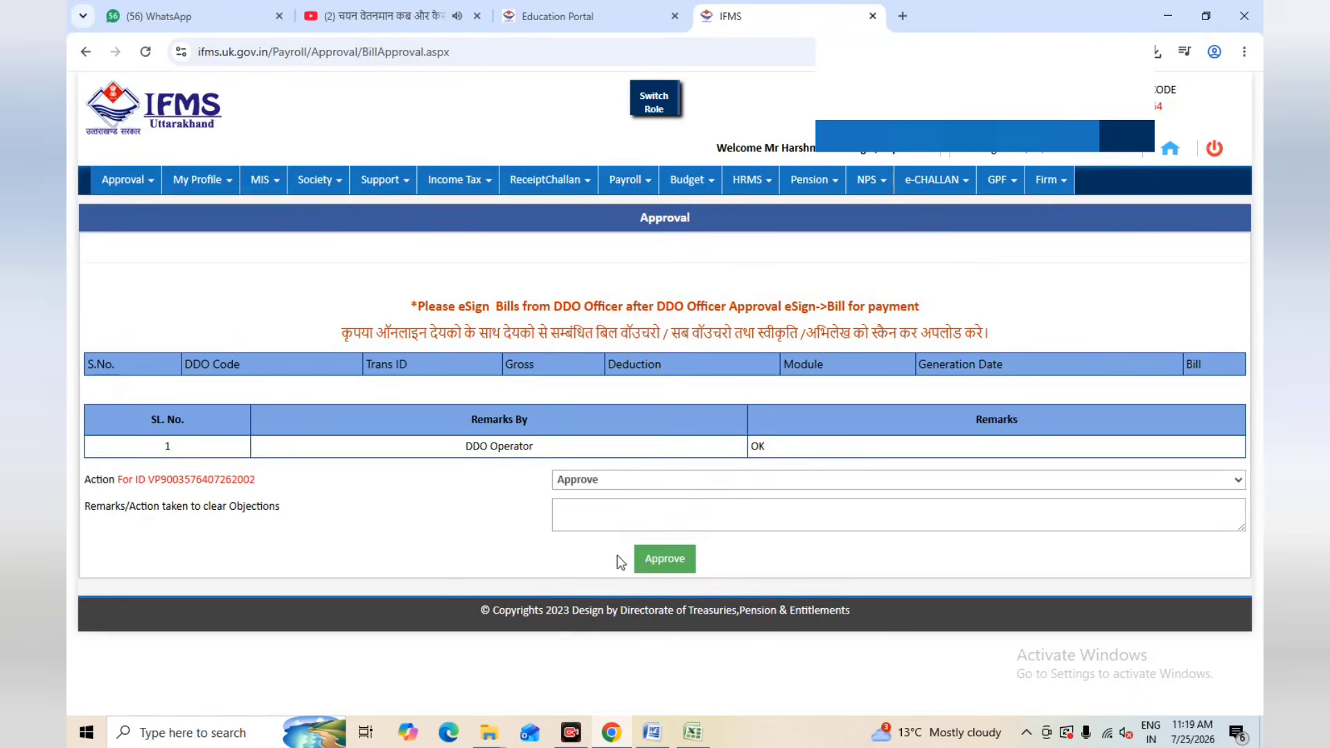
{"action": "left_click", "coordinate": [602, 509]}
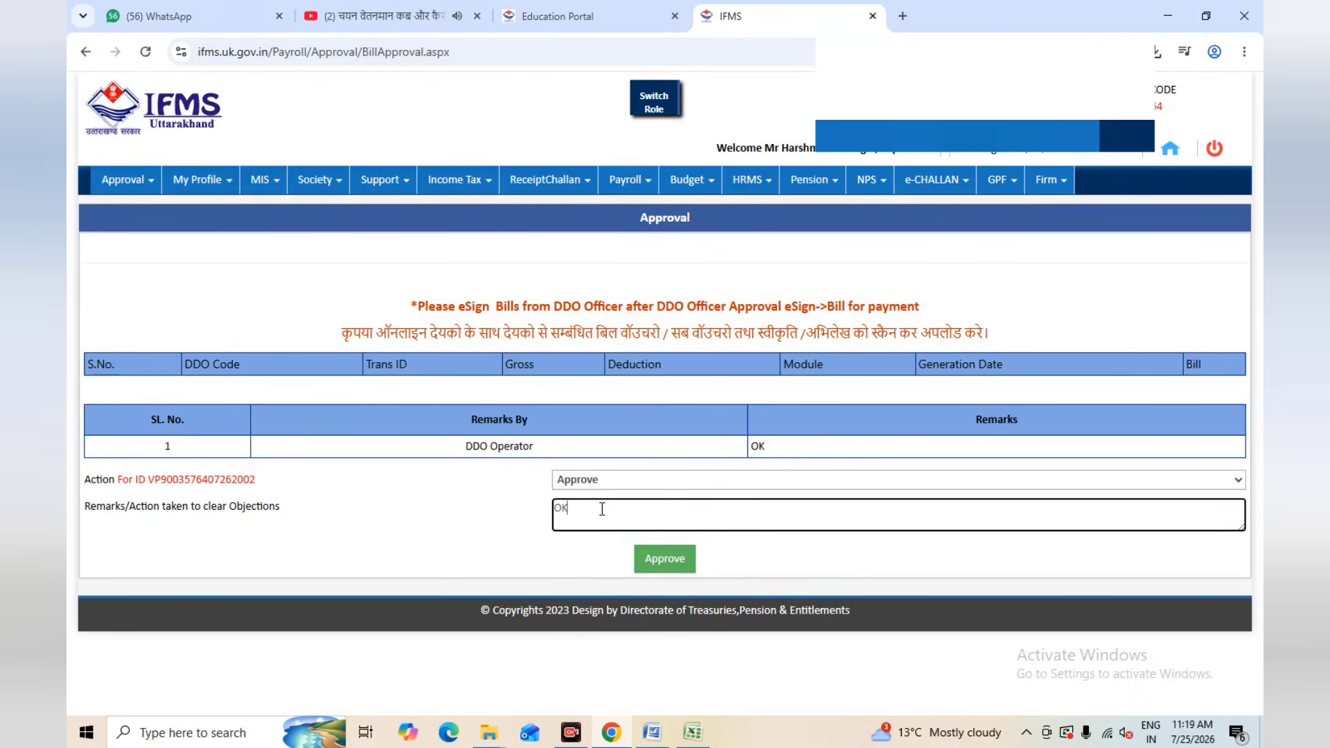
{"action": "left_click", "coordinate": [667, 560]}
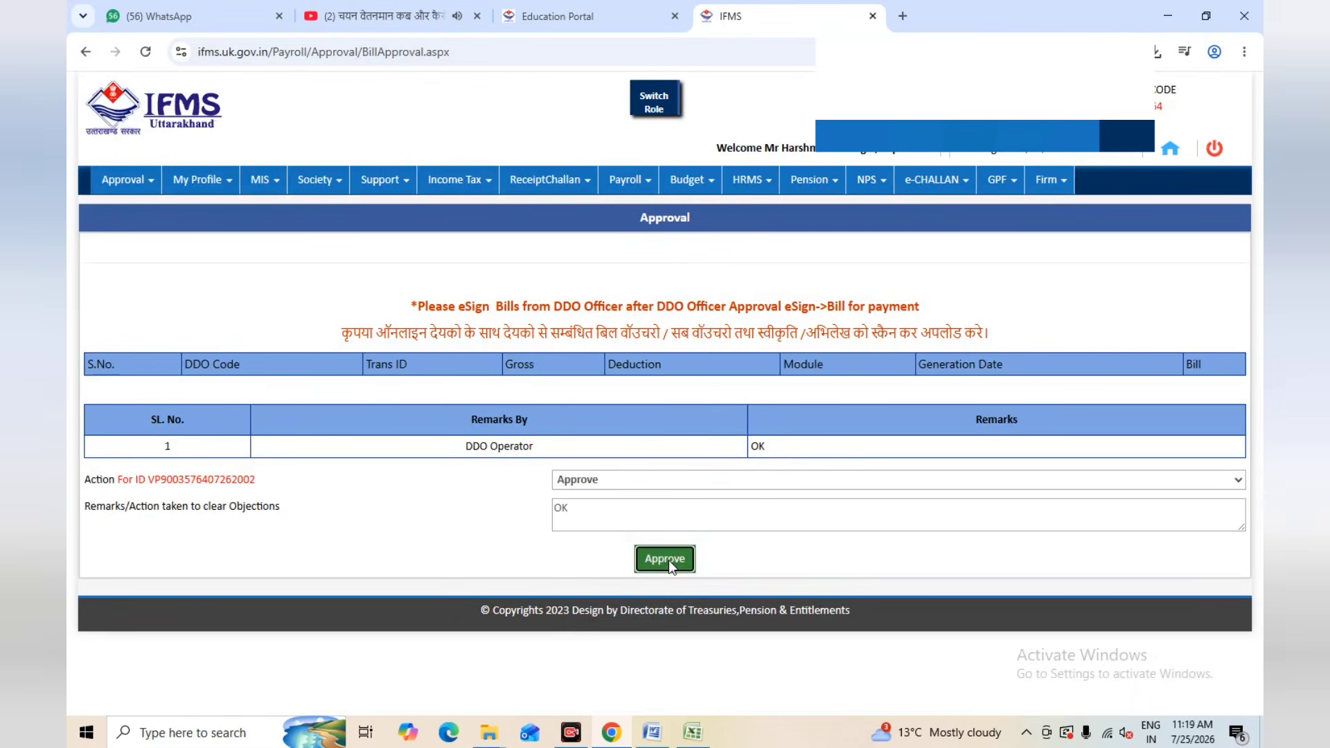
{"action": "left_click", "coordinate": [650, 428]}
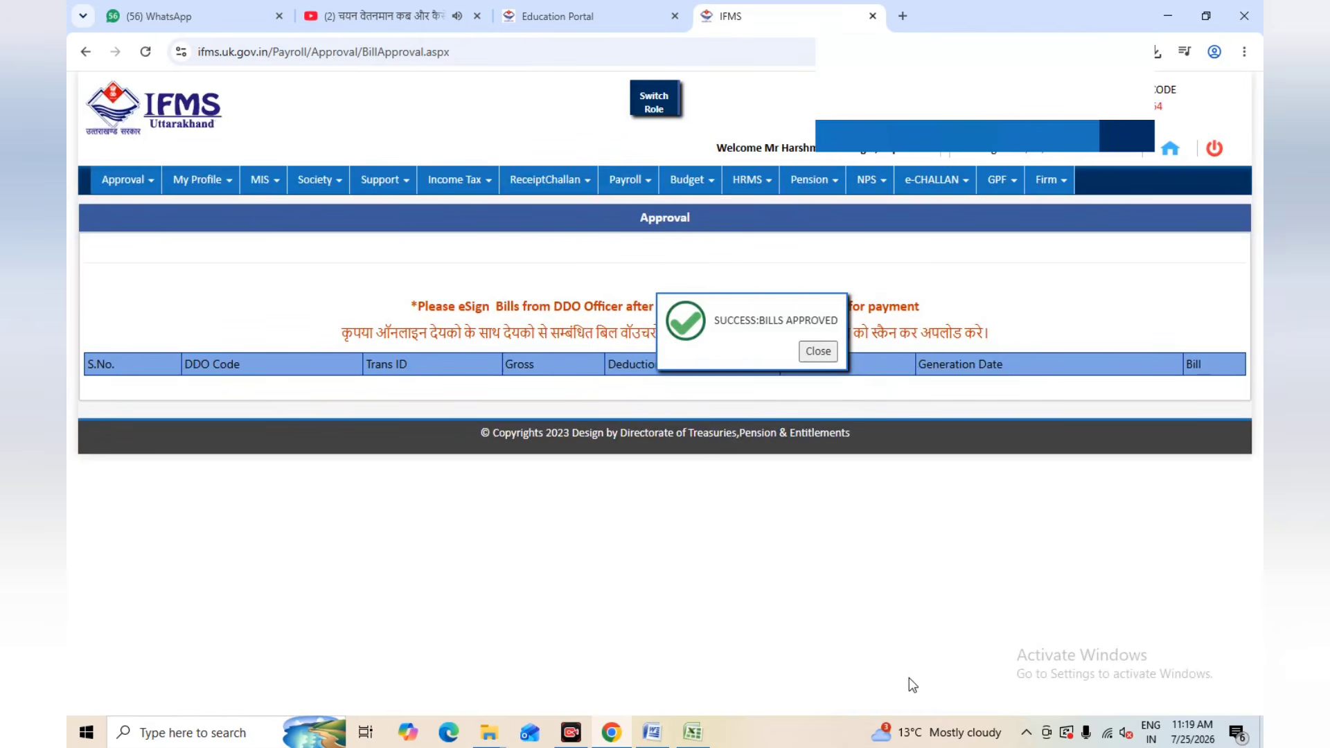
Dismiss the approval message, log out of the supervisor session, and enter the DDO user type with the Officer role
{"action": "left_click", "coordinate": [817, 351]}
{"action": "left_click", "coordinate": [1213, 148]}
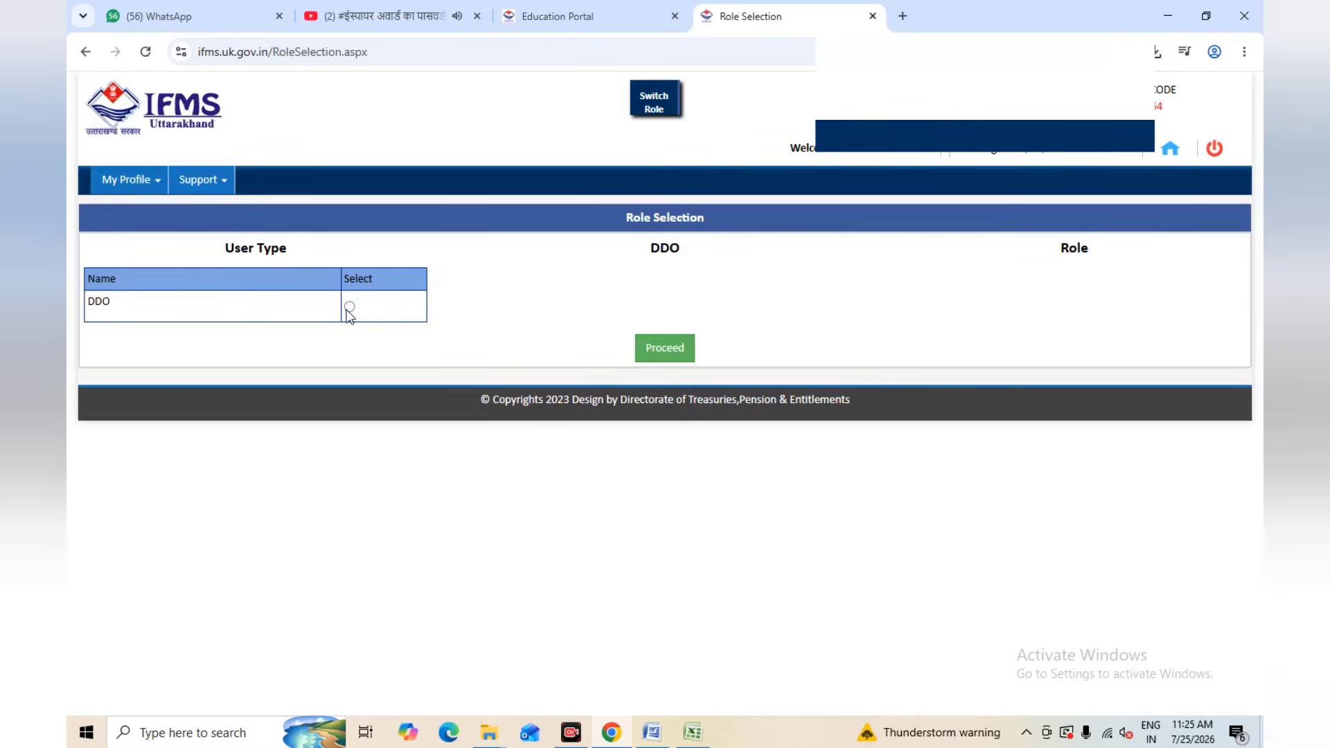
{"action": "left_click", "coordinate": [348, 308]}
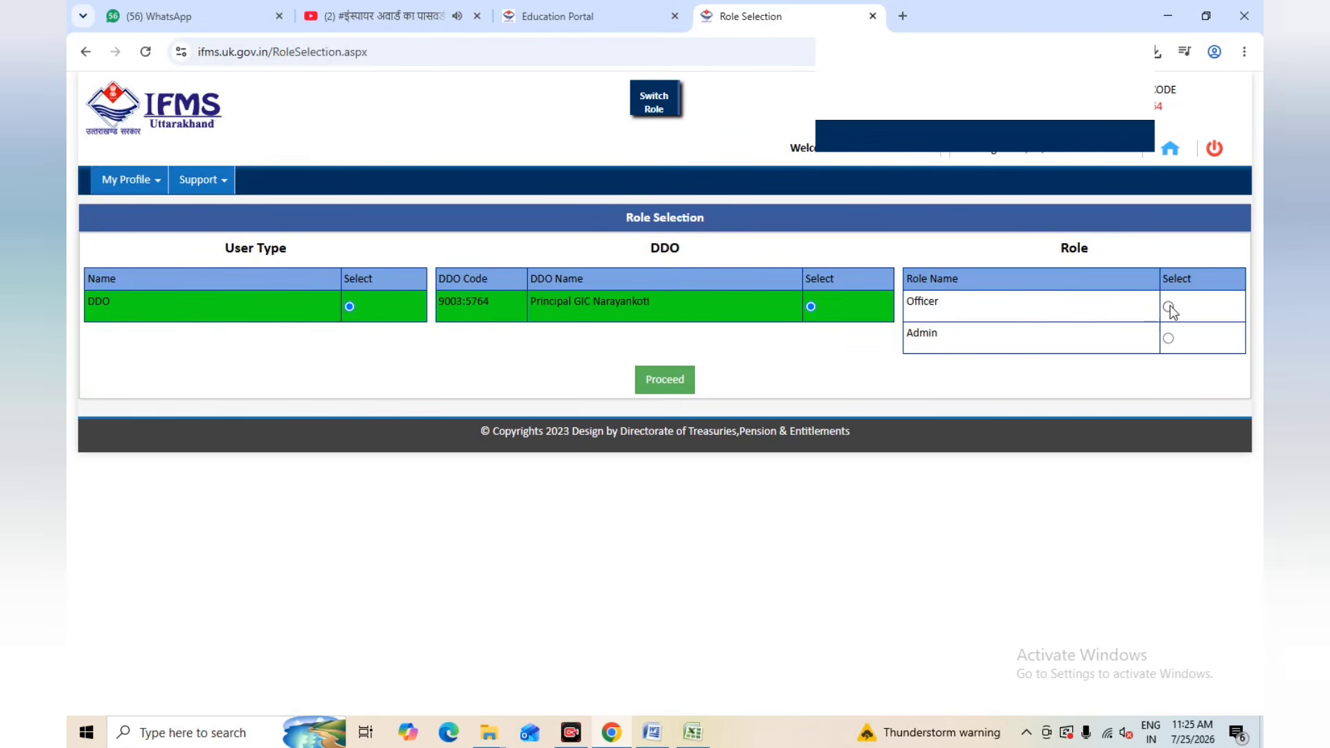
{"action": "left_click", "coordinate": [1167, 306]}
{"action": "left_click", "coordinate": [669, 383]}
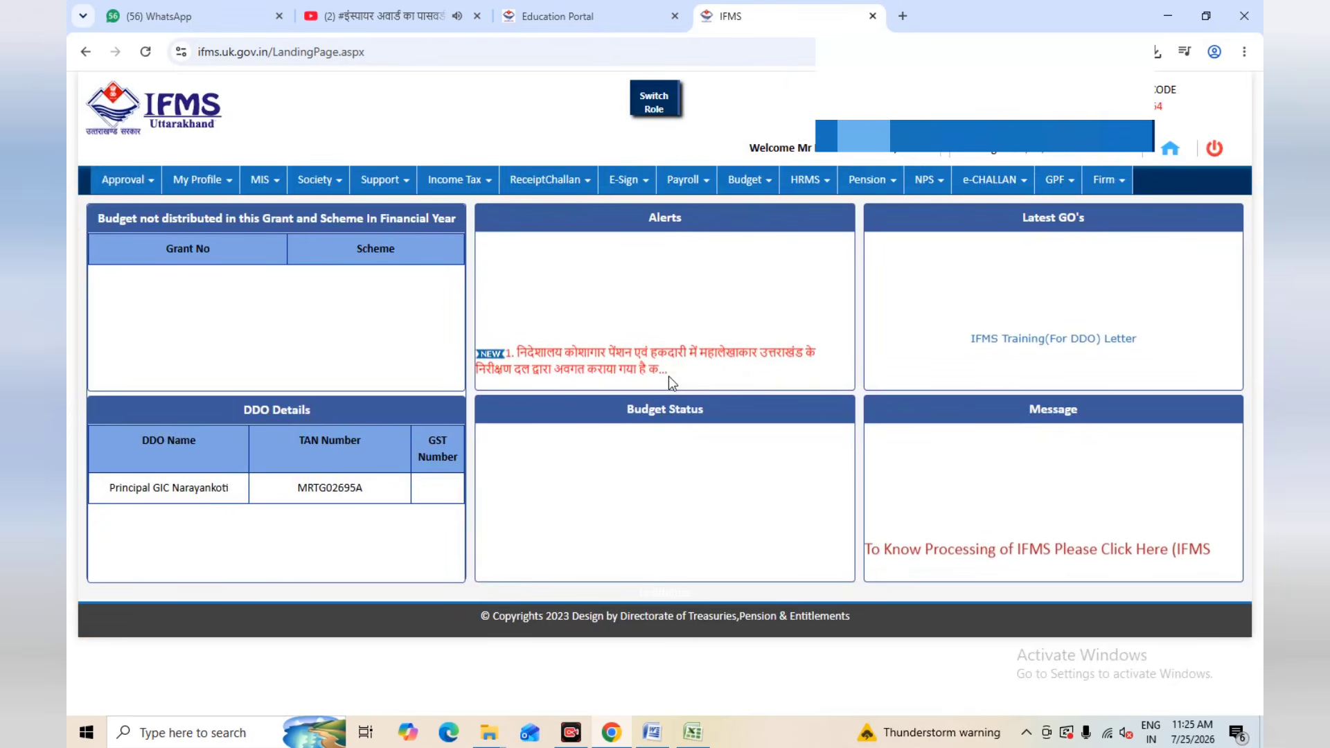
Open the pending 5000 vendor payment bill for e-signing, mark it Approved with the remark OK, and proceed using e-Sign
{"action": "left_click", "coordinate": [153, 182]}
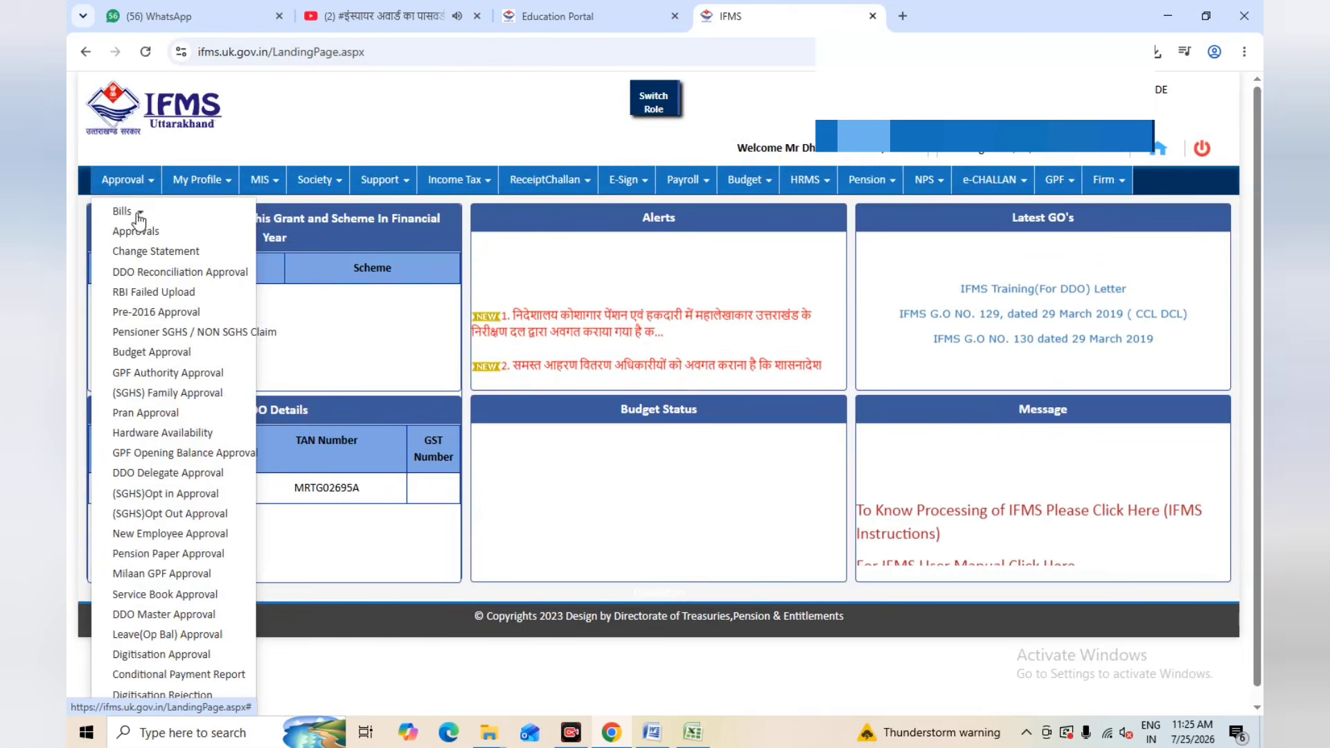
{"action": "left_click", "coordinate": [142, 215]}
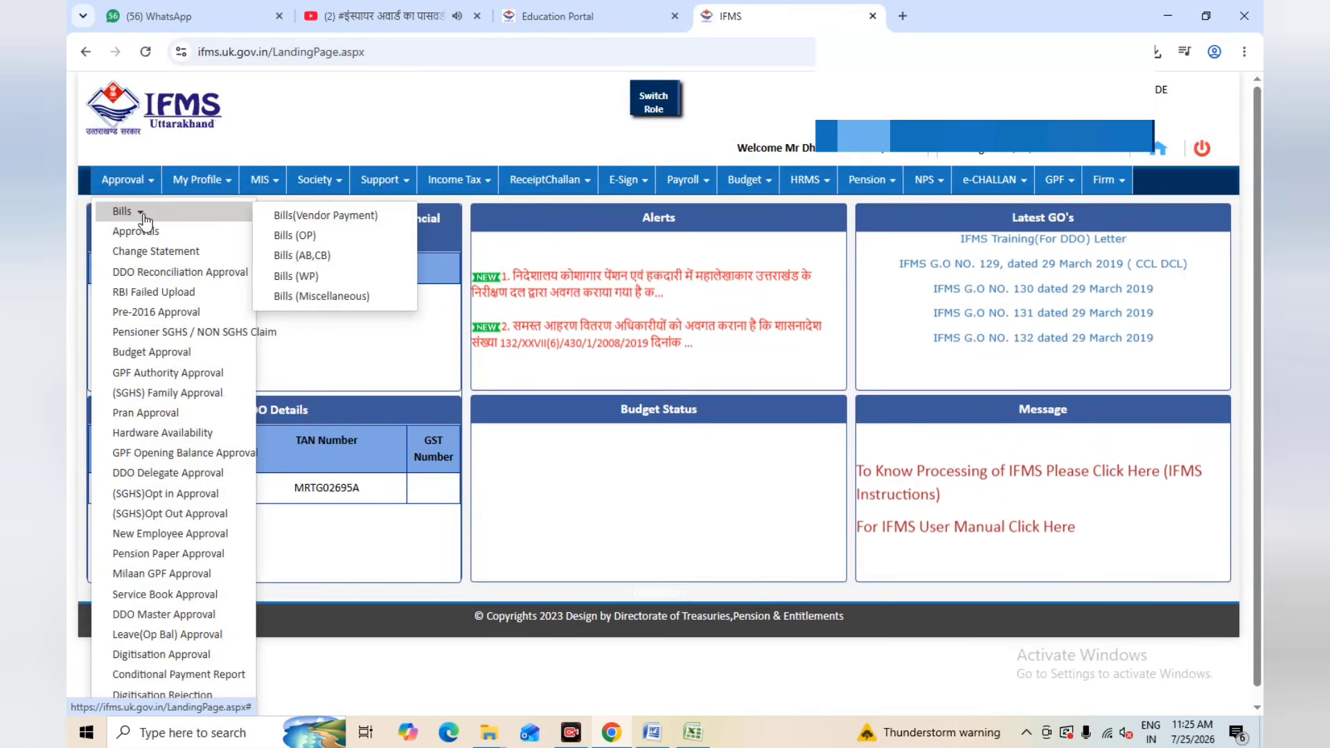
{"action": "left_click", "coordinate": [293, 215]}
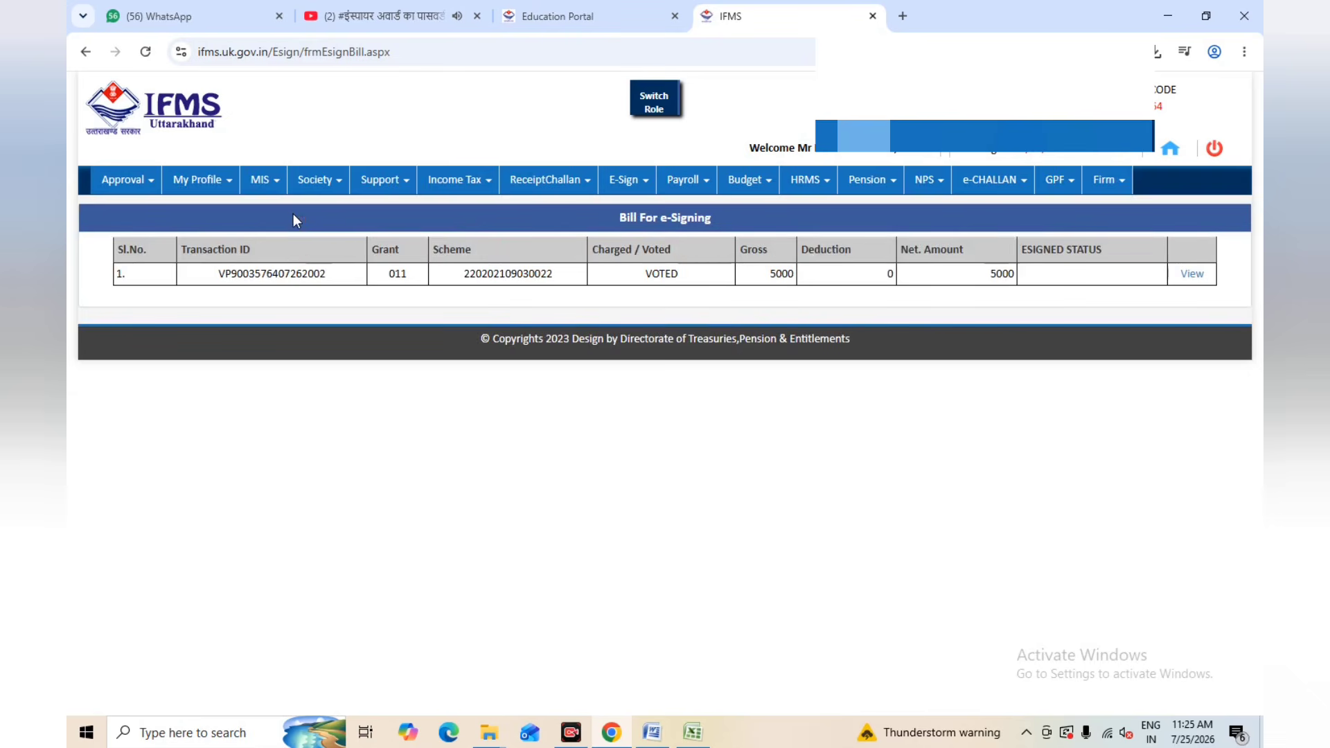
{"action": "left_click", "coordinate": [1192, 274]}
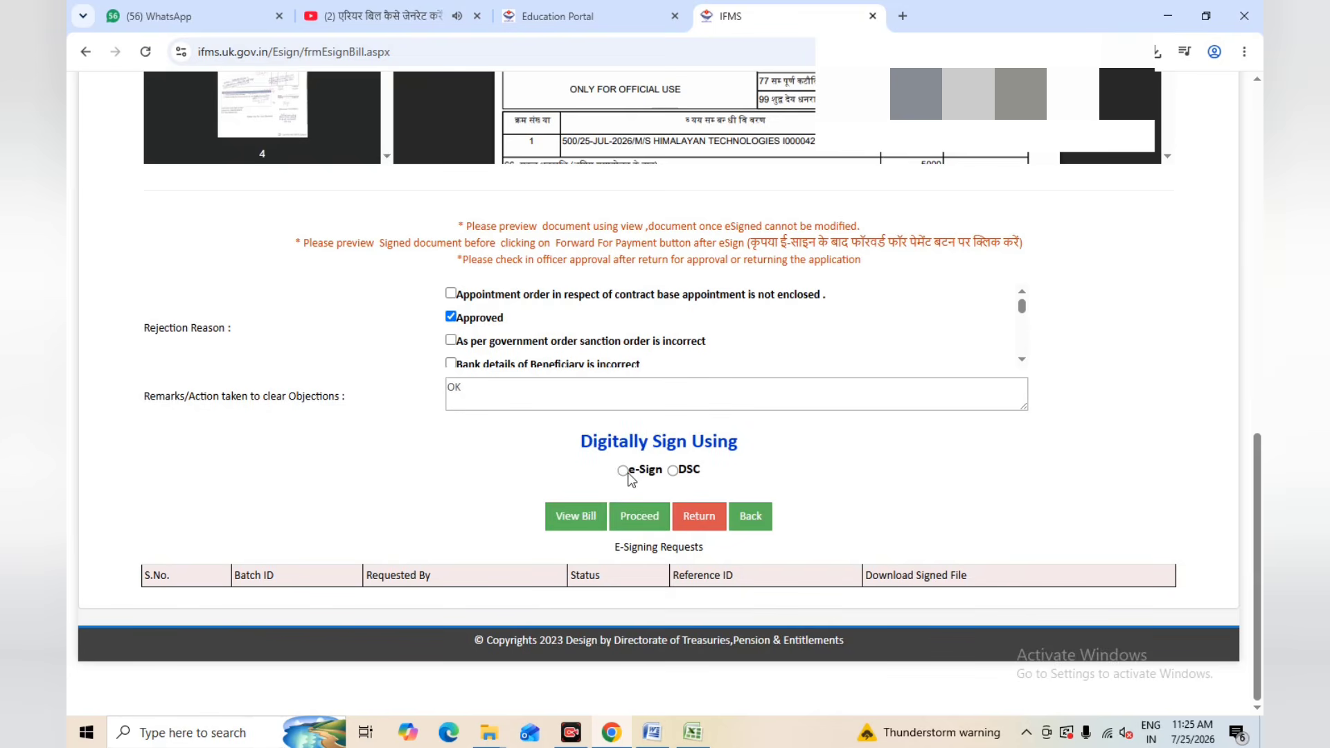
{"action": "left_click", "coordinate": [623, 471]}
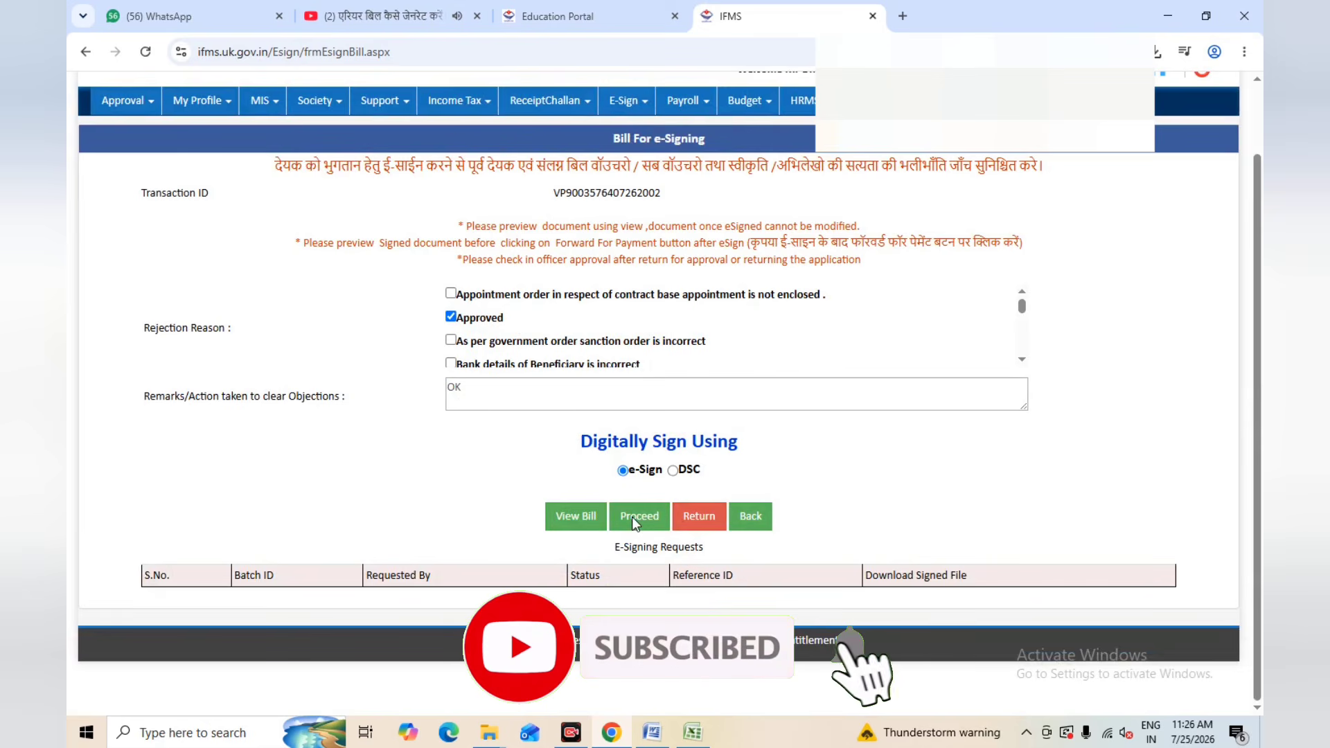
{"action": "left_click", "coordinate": [632, 516]}
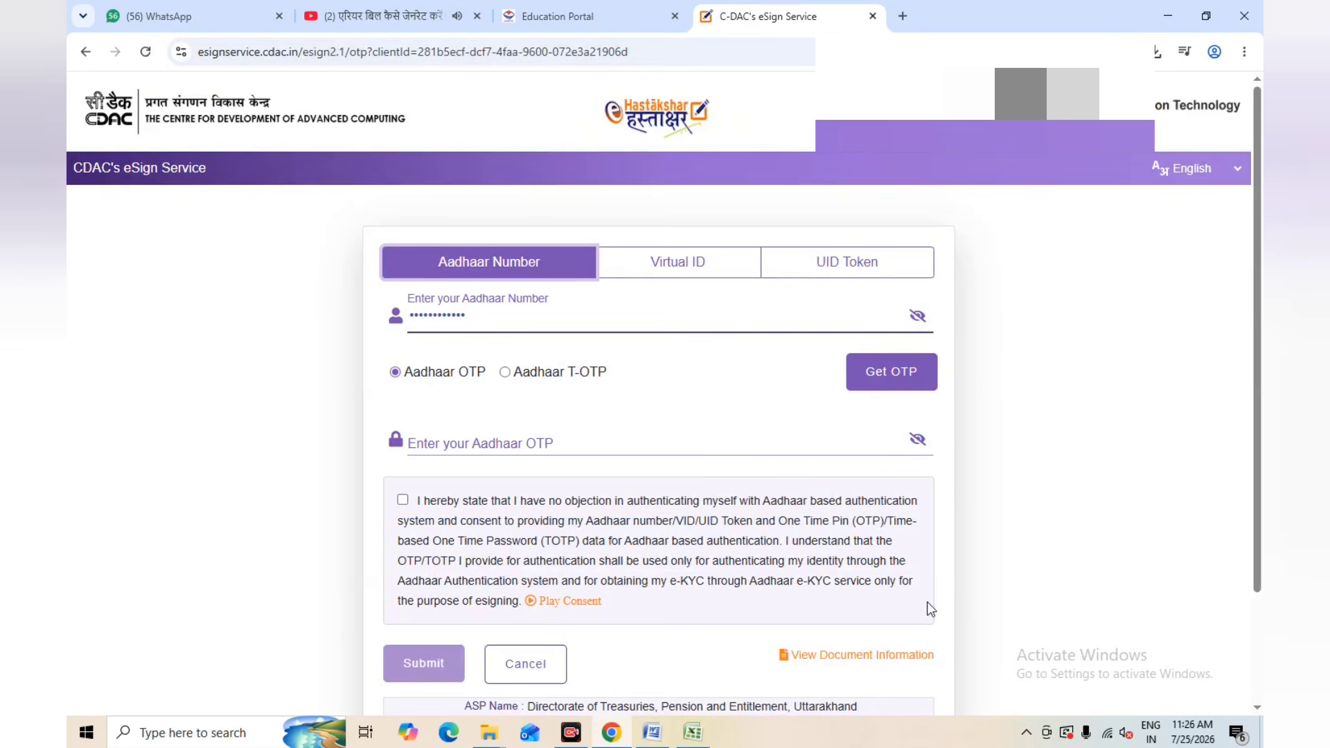
E-sign the bill by requesting an Aadhaar OTP, giving consent and submitting the OTP, and forward the signed bill to the treasury
{"action": "left_click", "coordinate": [887, 379]}
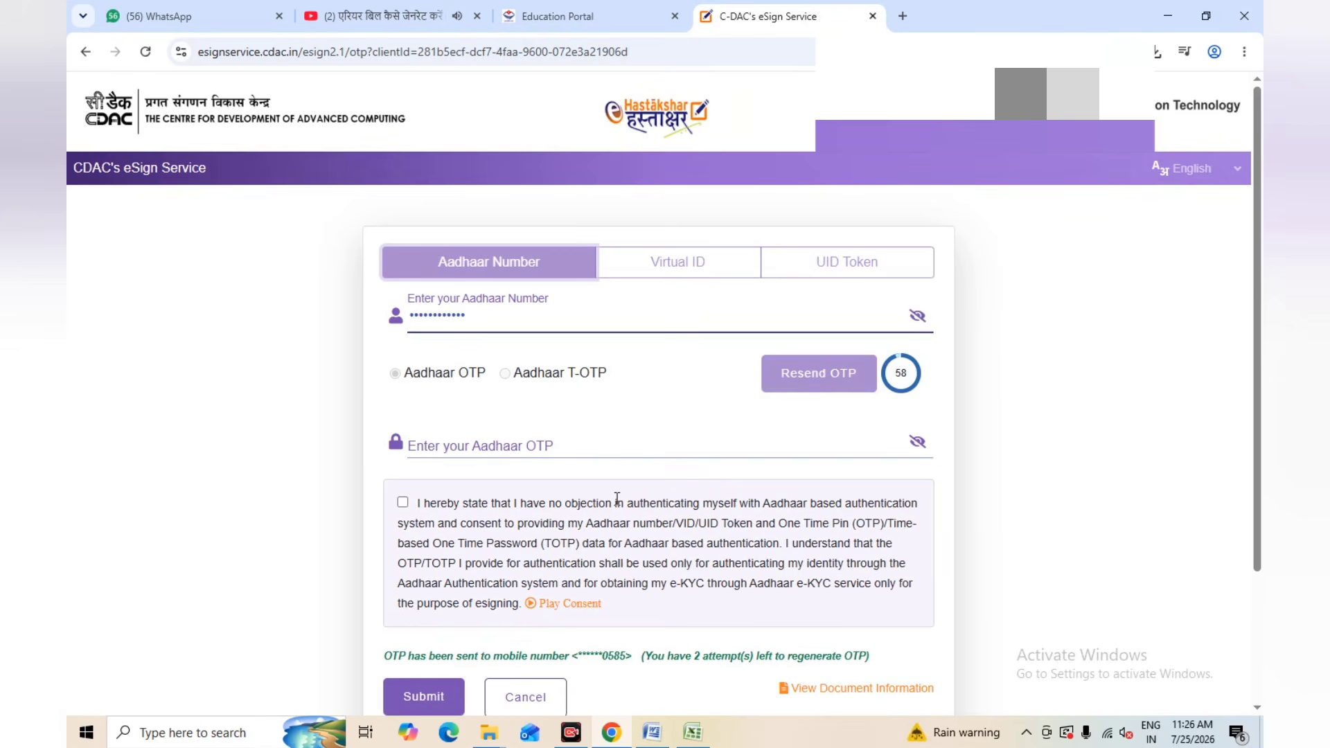
{"action": "left_click", "coordinate": [403, 504]}
{"action": "scroll", "coordinate": [611, 516], "scroll_direction": "down", "scroll_amount": 1}
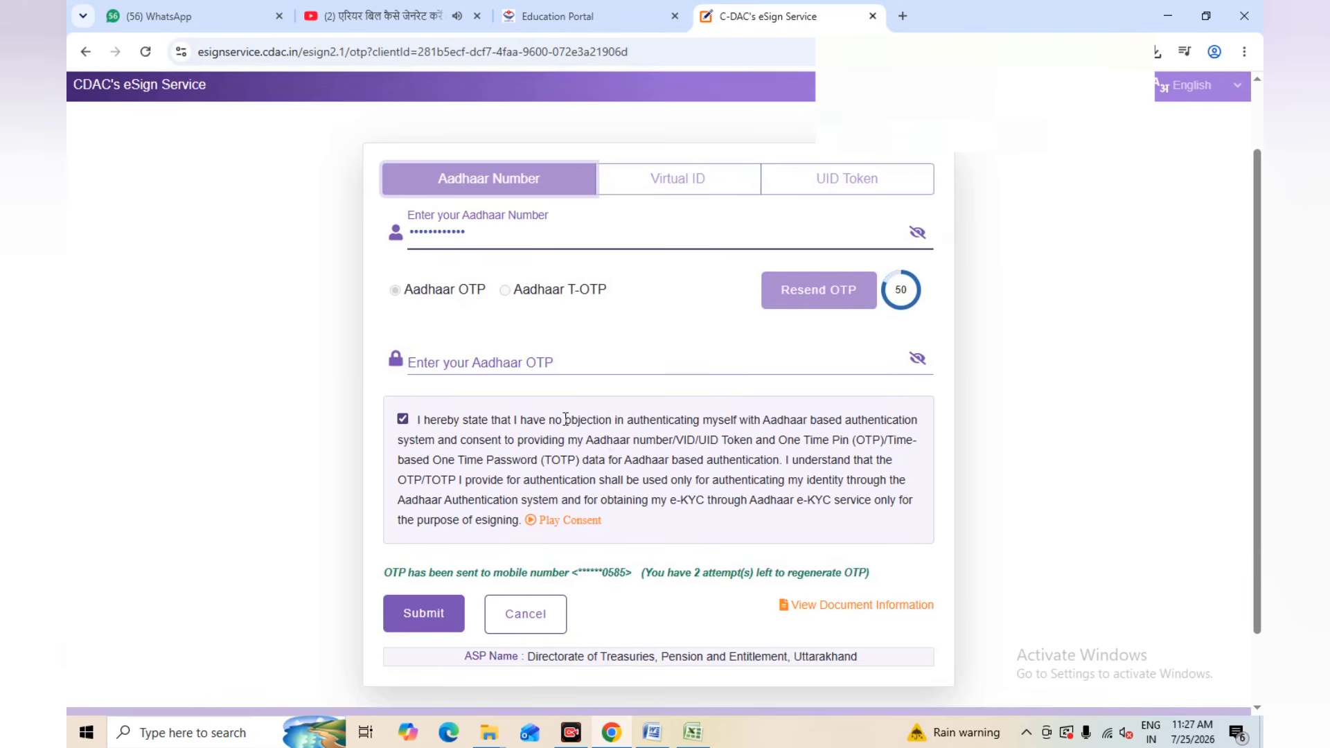
{"action": "left_click", "coordinate": [450, 354]}
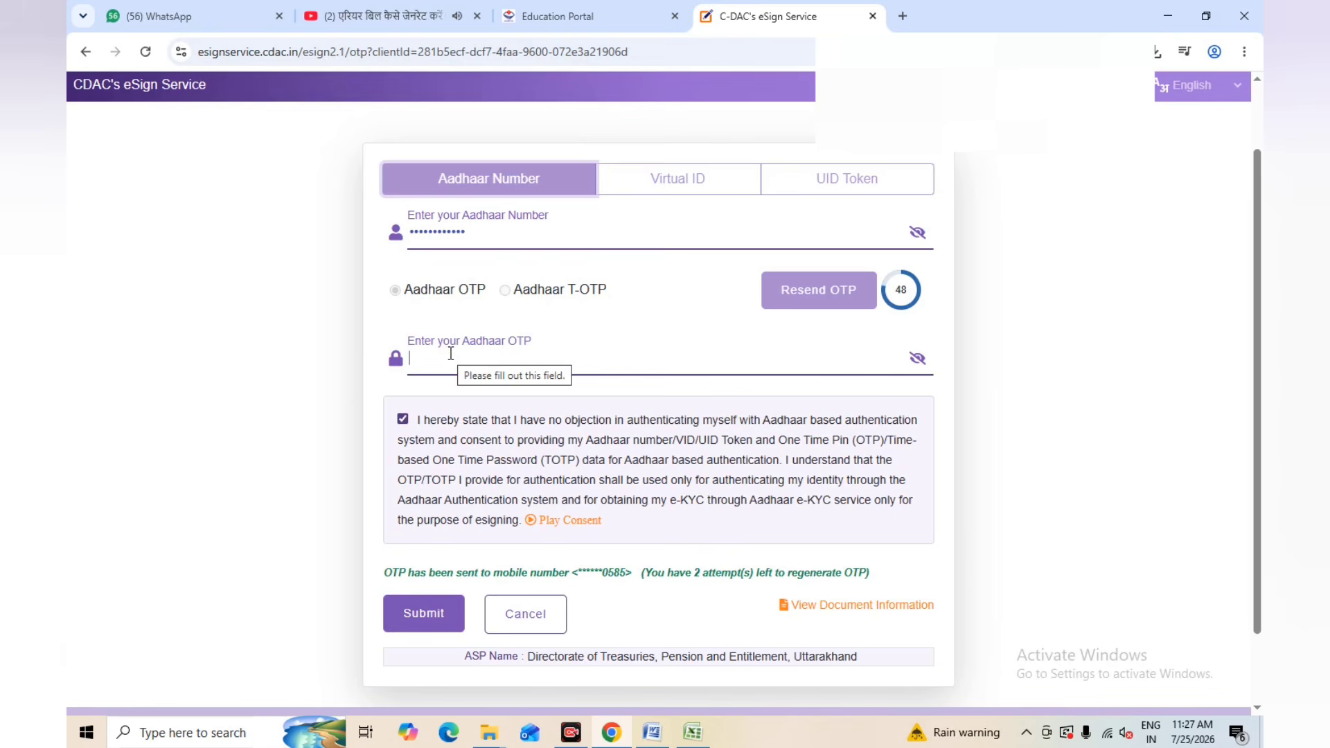
{"action": "type", "text": "••"}
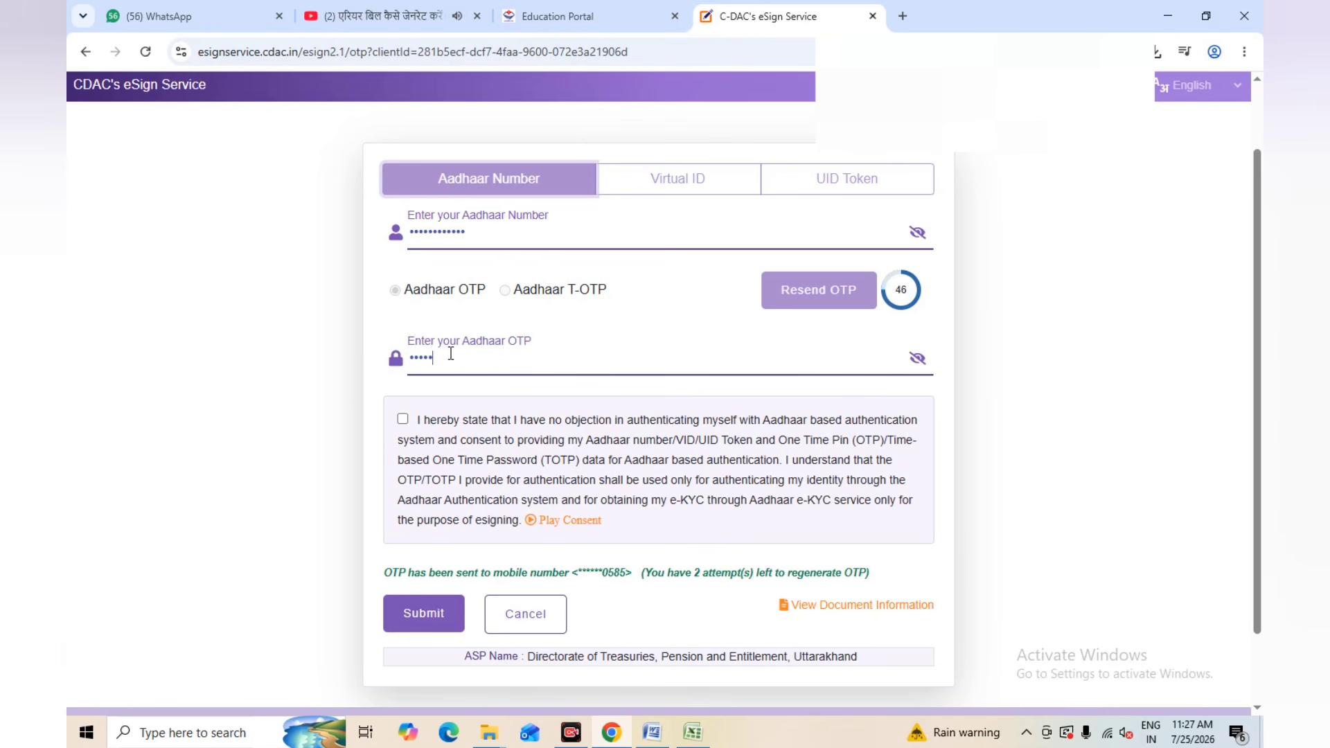
{"action": "left_click", "coordinate": [414, 615]}
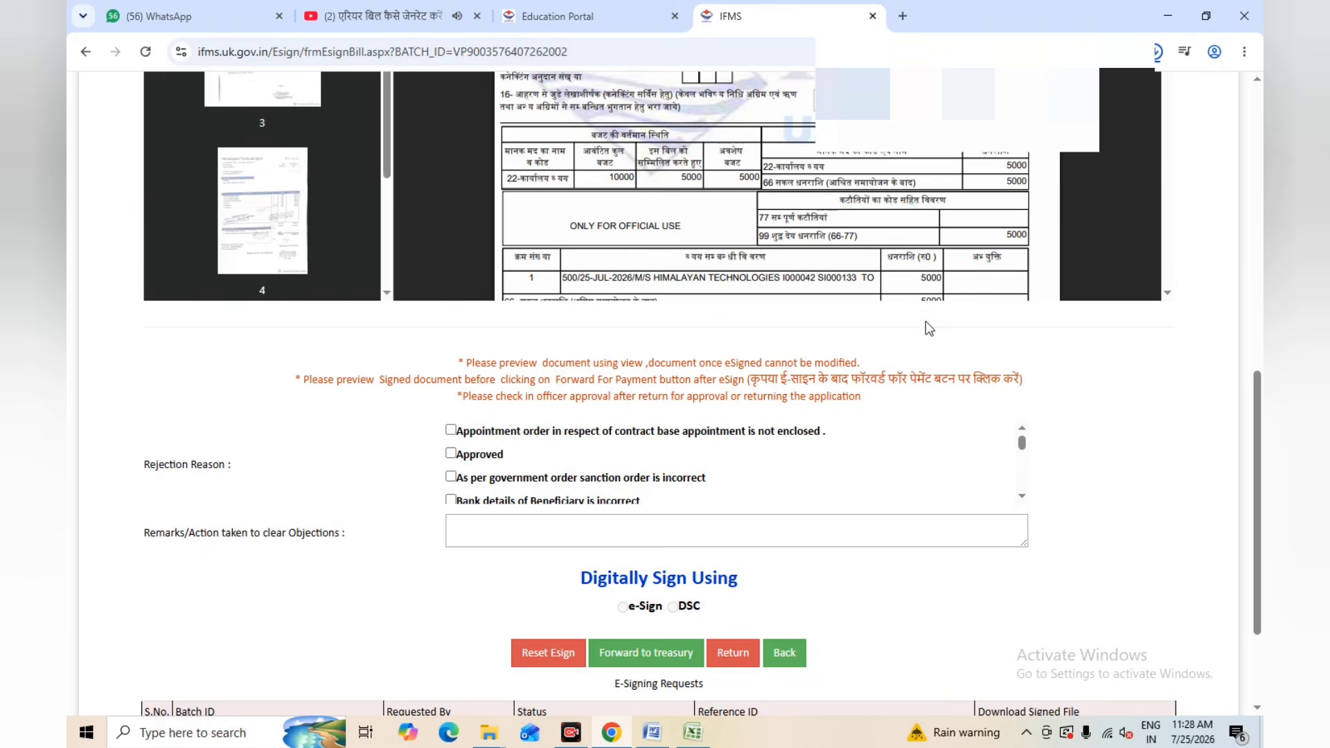
{"action": "left_click", "coordinate": [624, 654]}
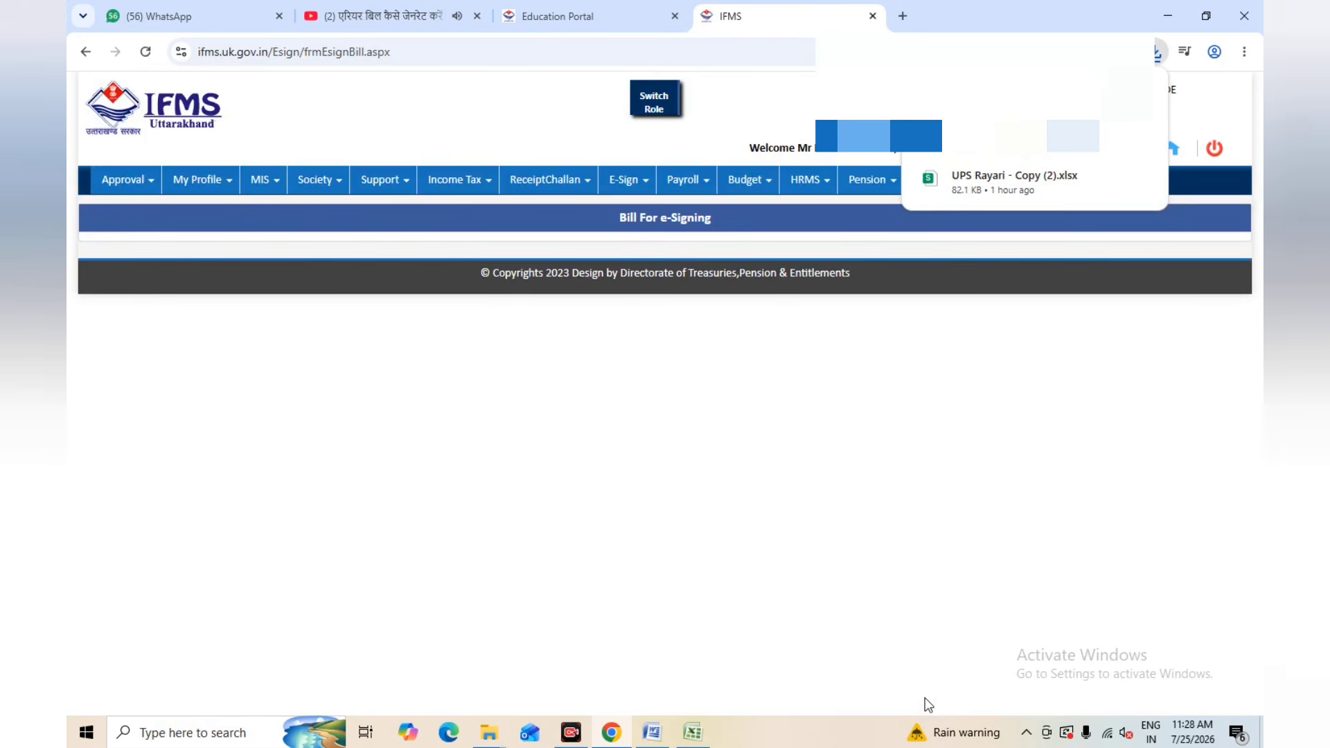
Show the general MIS status report for all types from 20-Jul-2026 to 25-Jul-2026
{"action": "left_click", "coordinate": [272, 196]}
{"action": "mouse_move", "coordinate": [284, 210]}
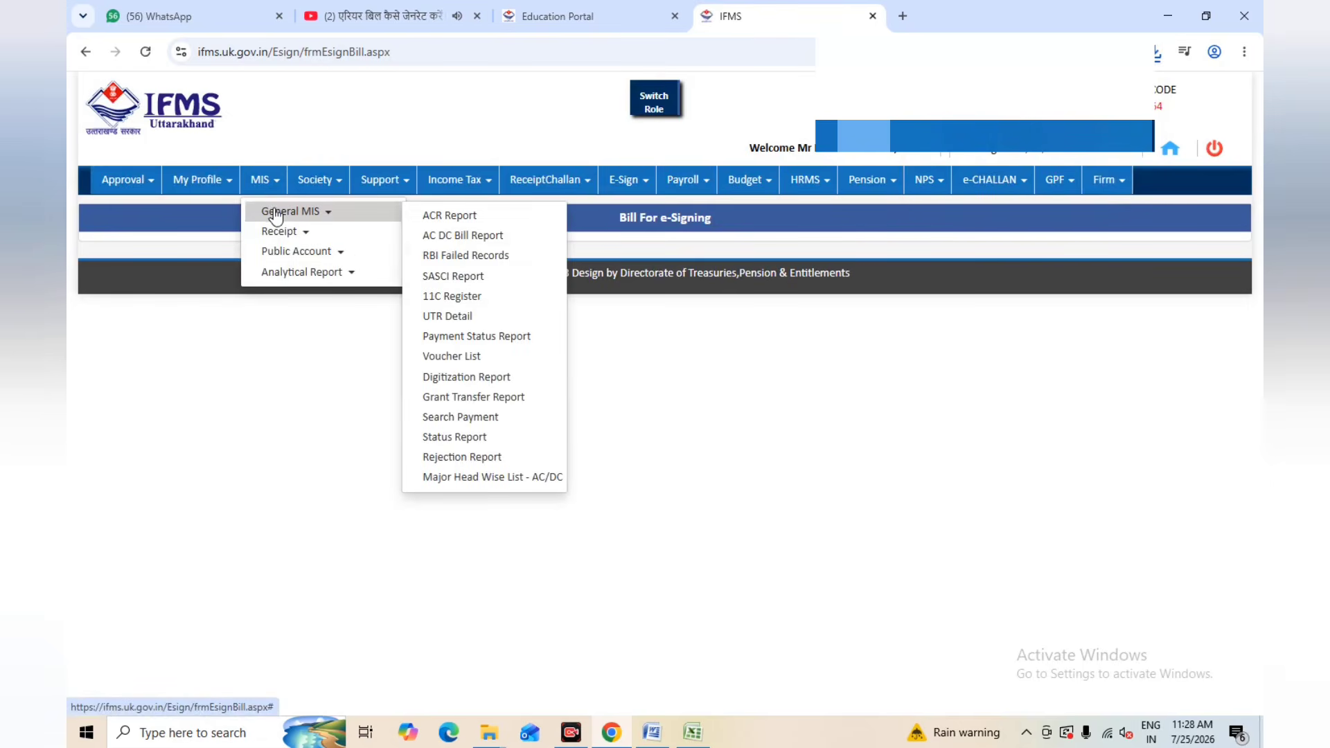
{"action": "left_click", "coordinate": [481, 432]}
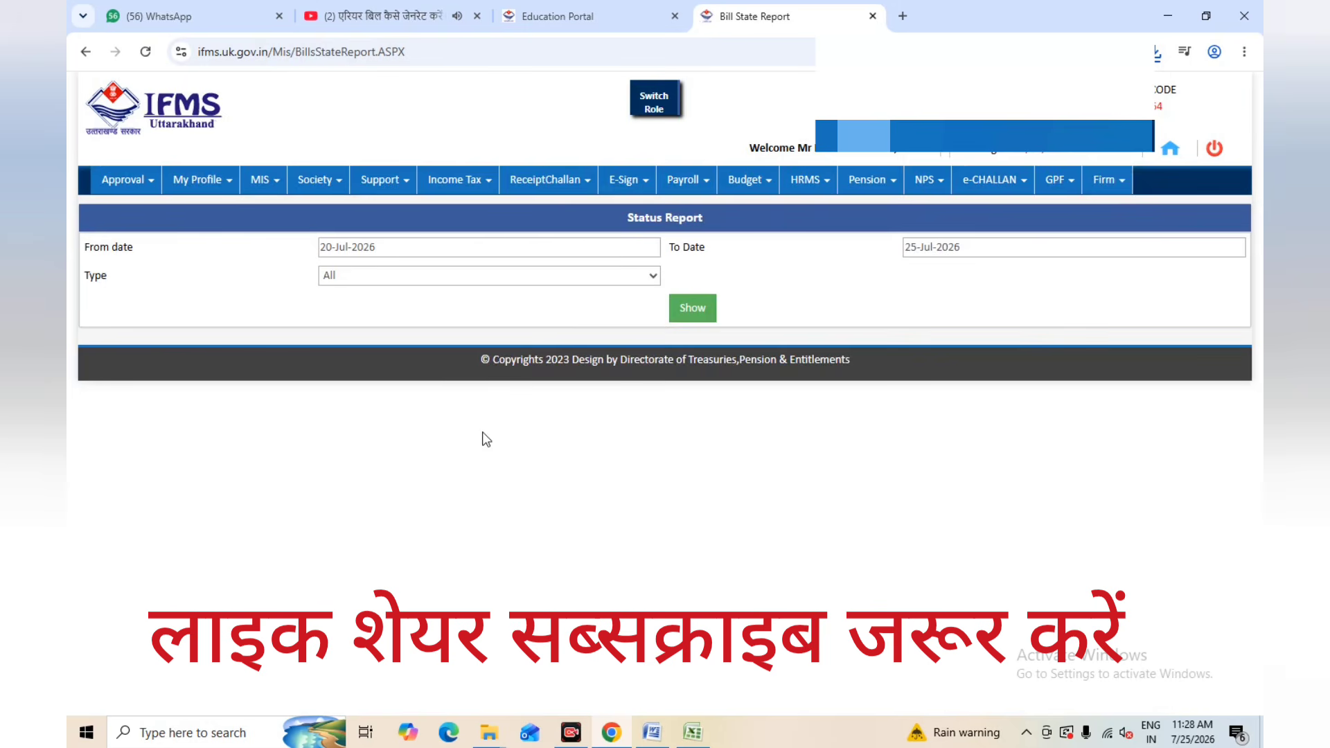
{"action": "left_click", "coordinate": [682, 309]}
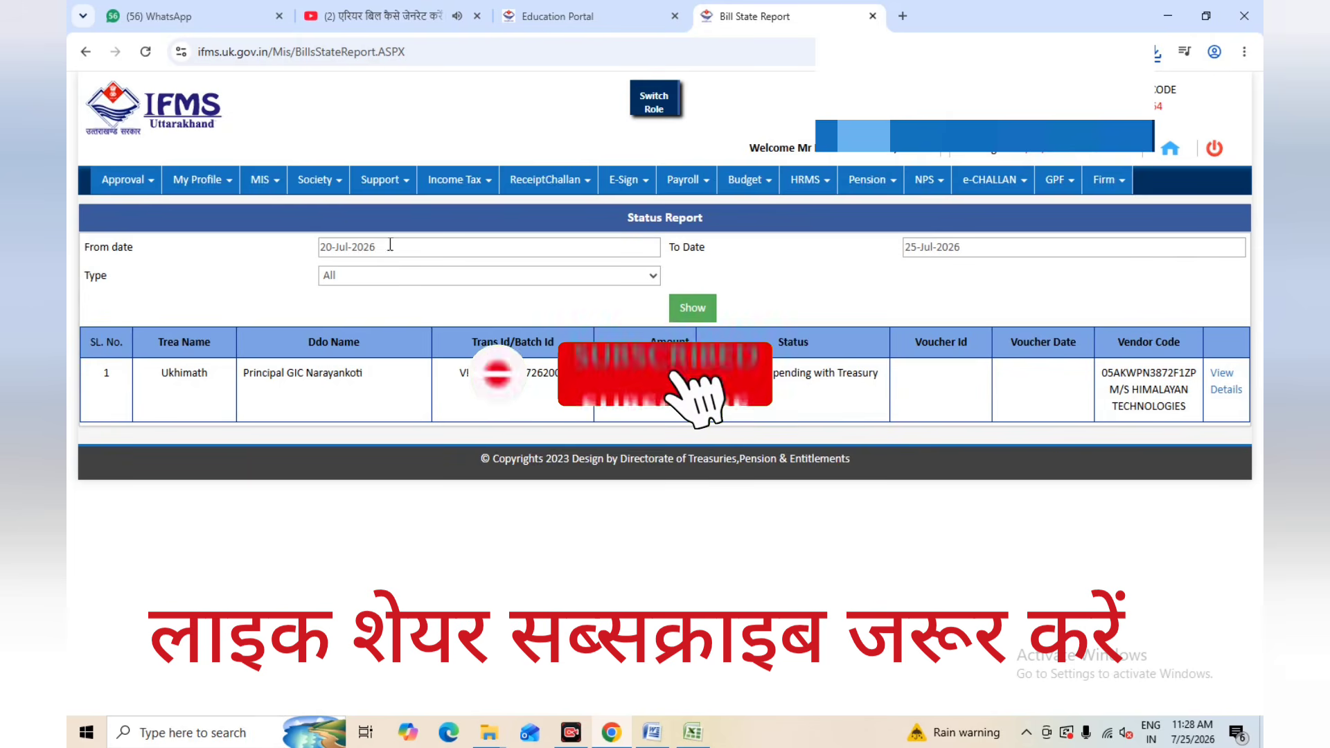
Show the general MIS rejection report for the bill type BILLS from 20-Jul-2026 to 25-Jul-2026
{"action": "left_click", "coordinate": [266, 181]}
{"action": "mouse_move", "coordinate": [280, 211]}
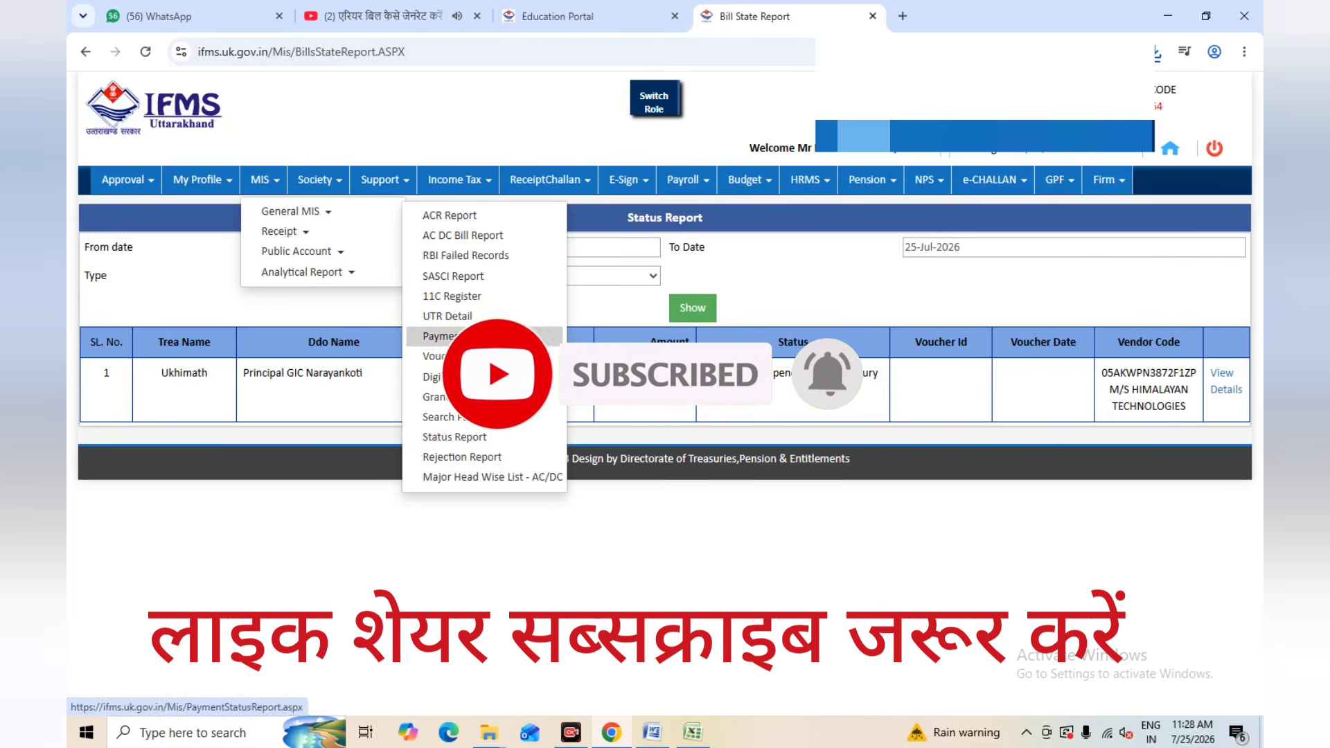
{"action": "left_click", "coordinate": [462, 457]}
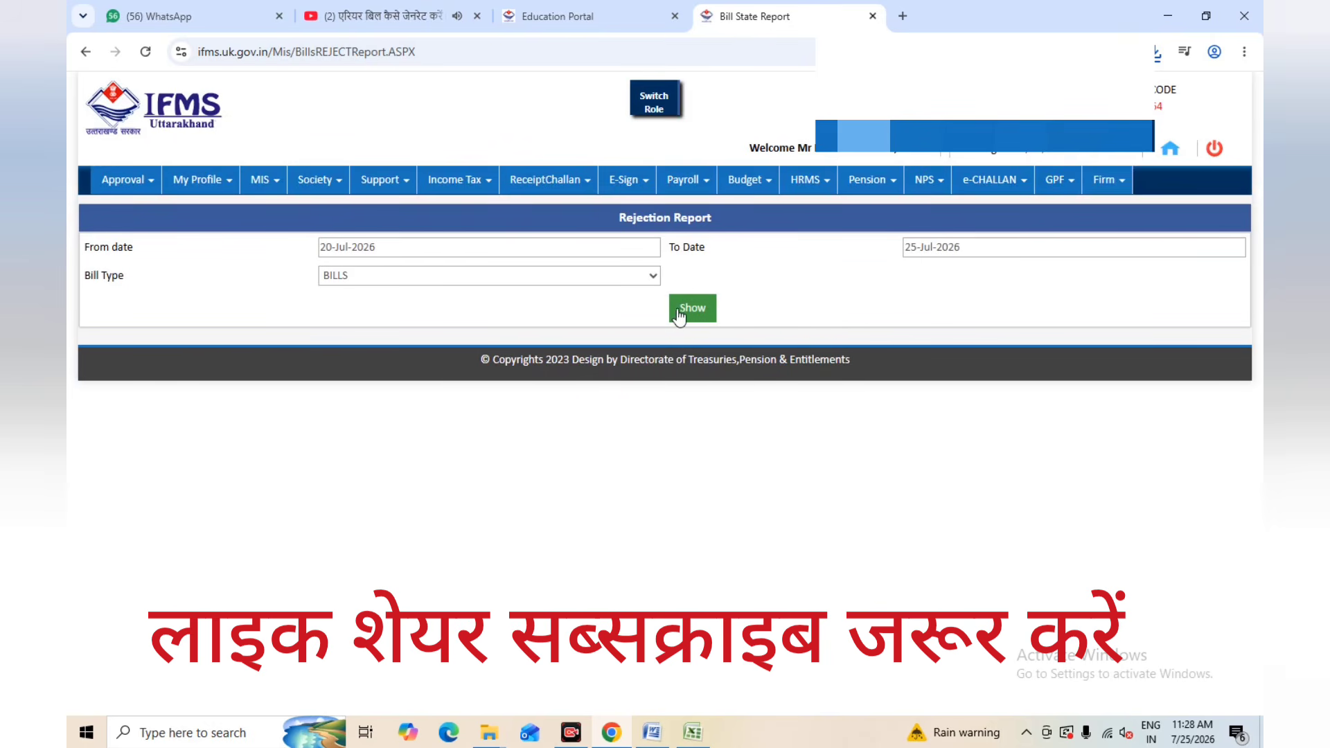
{"action": "left_click", "coordinate": [681, 313]}
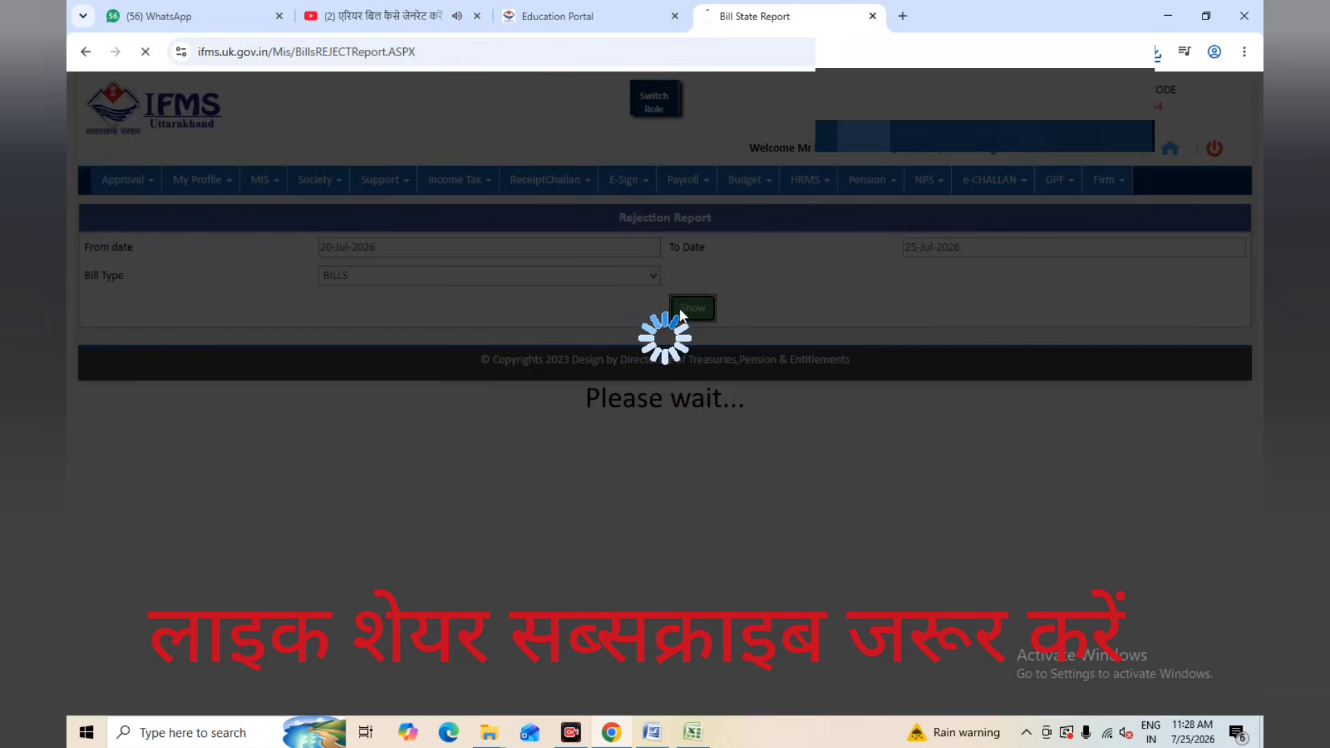